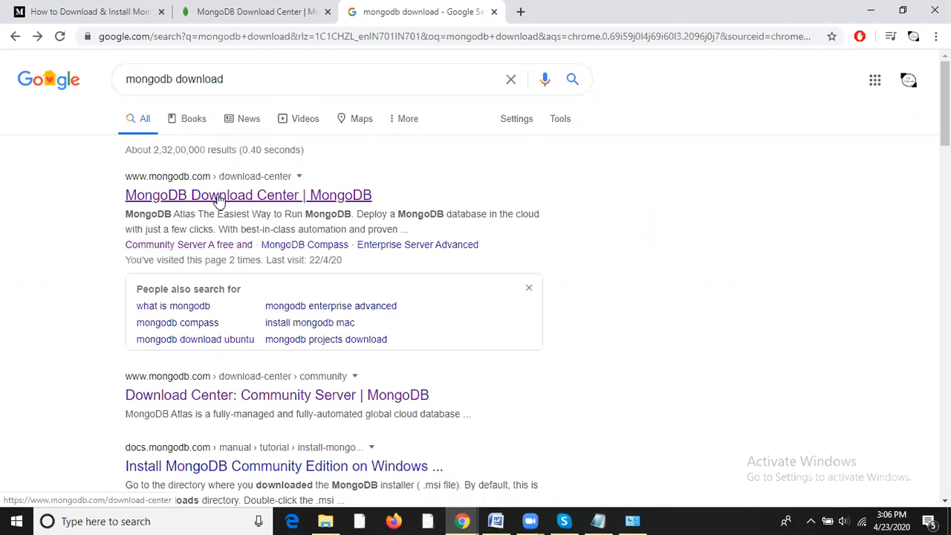
# Step: Open the Community Server download page on the MongoDB website
pyautogui.click(261, 12)
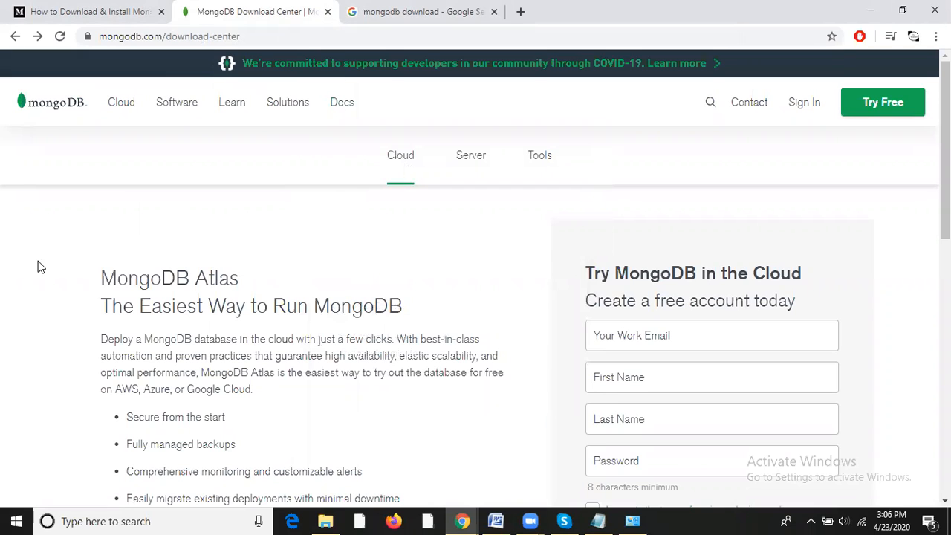
pyautogui.moveTo(176, 103)
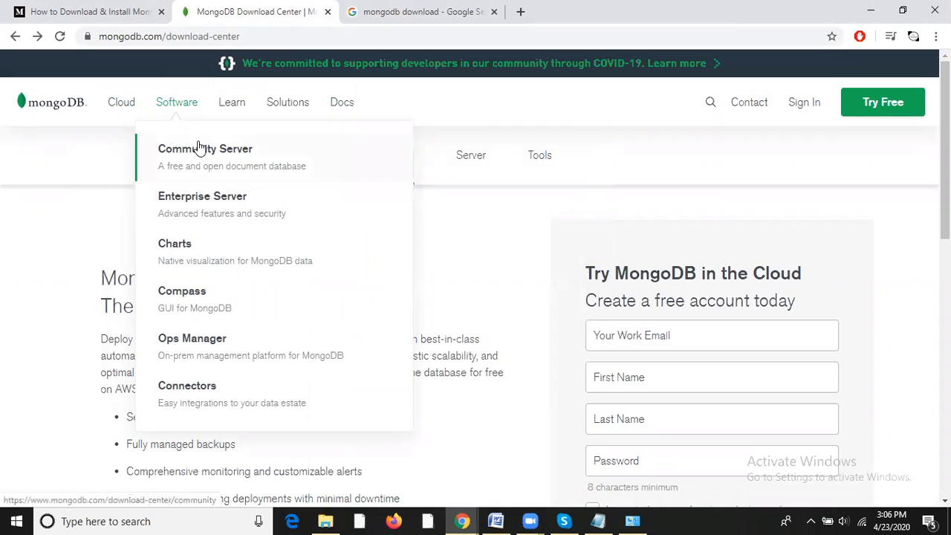
pyautogui.click(249, 155)
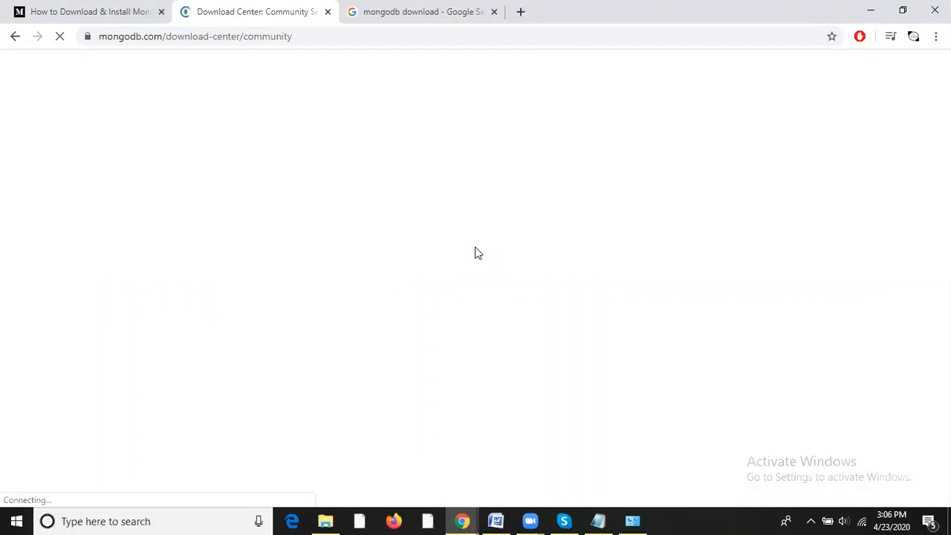
# Step: Choose Windows x64 as the operating system for the MongoDB Community Server download
pyautogui.moveTo(946, 152); pyautogui.dragTo(946, 191)
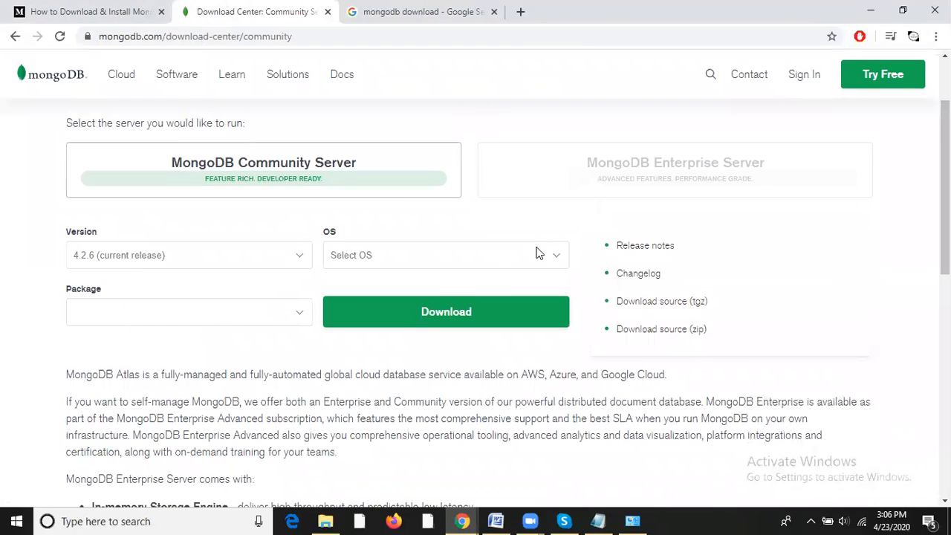
pyautogui.click(556, 256)
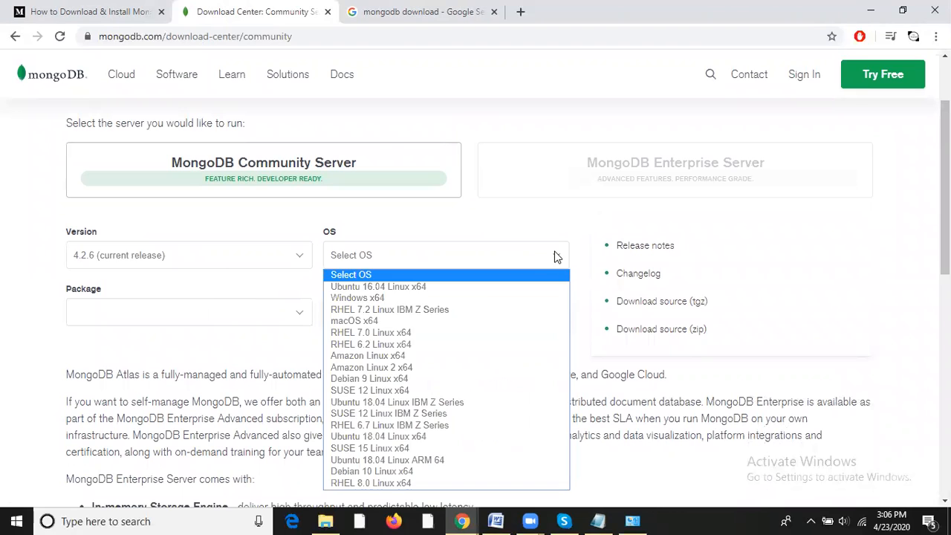
pyautogui.click(359, 297)
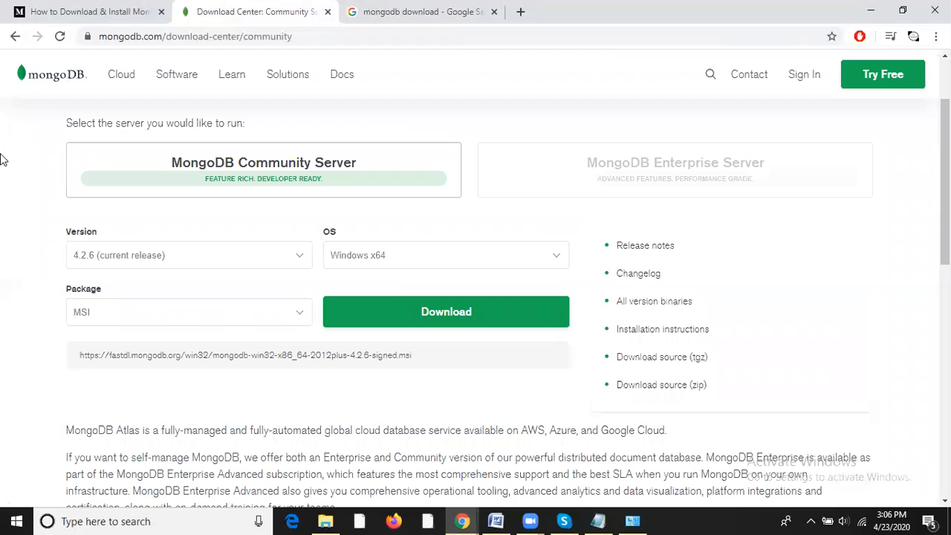
# Step: Review the Medium guide's installation wizard instructions, from launching the .msi package through setup type, service configuration and Compass to the Install screen
pyautogui.click(82, 20)
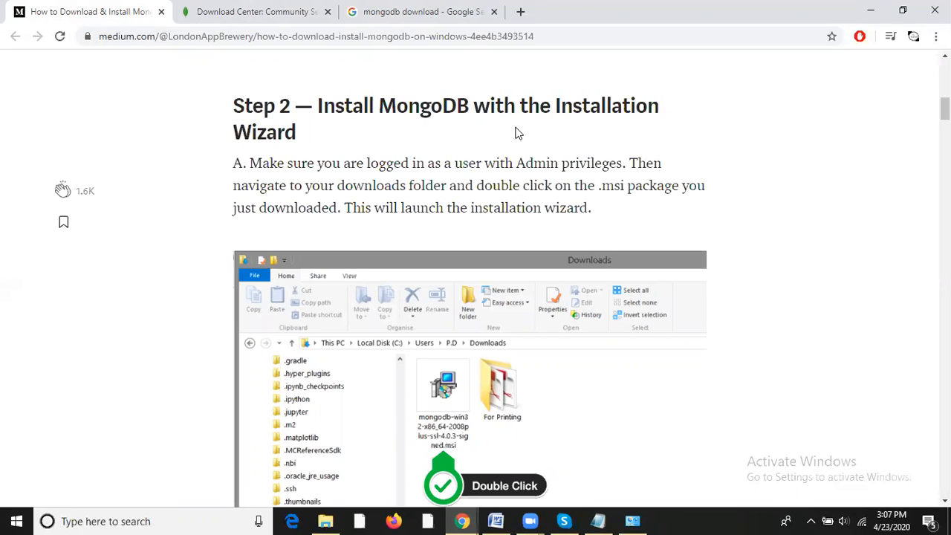
pyautogui.scroll(-2, 518, 133)
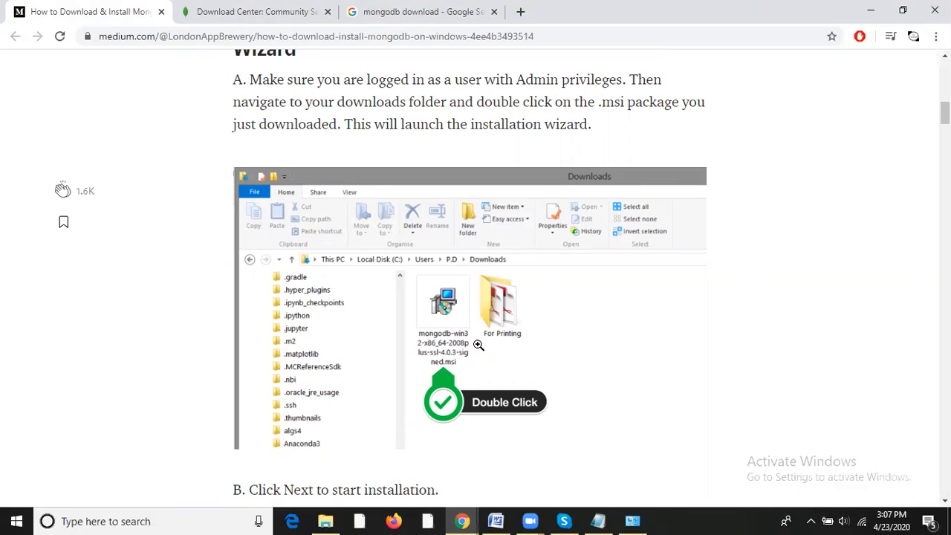
pyautogui.scroll(-2, 432, 342)
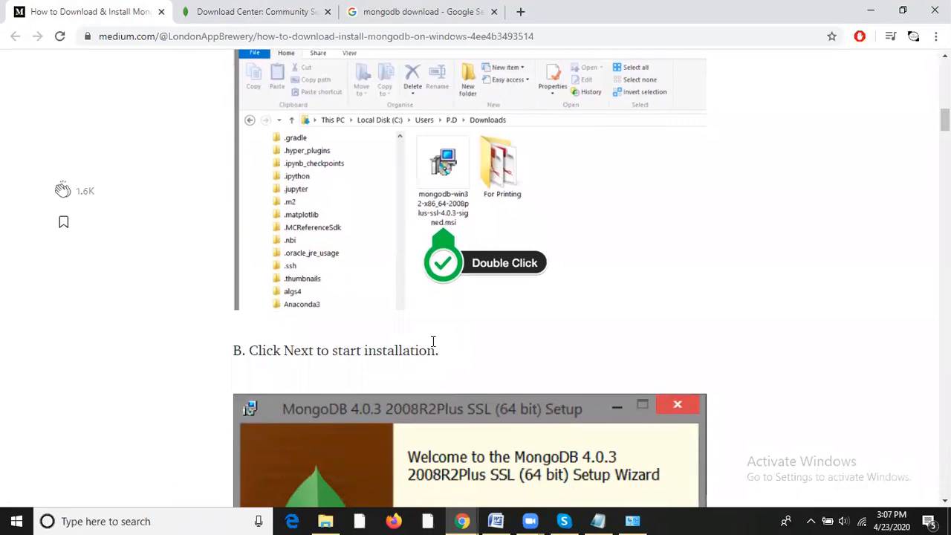
pyautogui.scroll(-5, 473, 150)
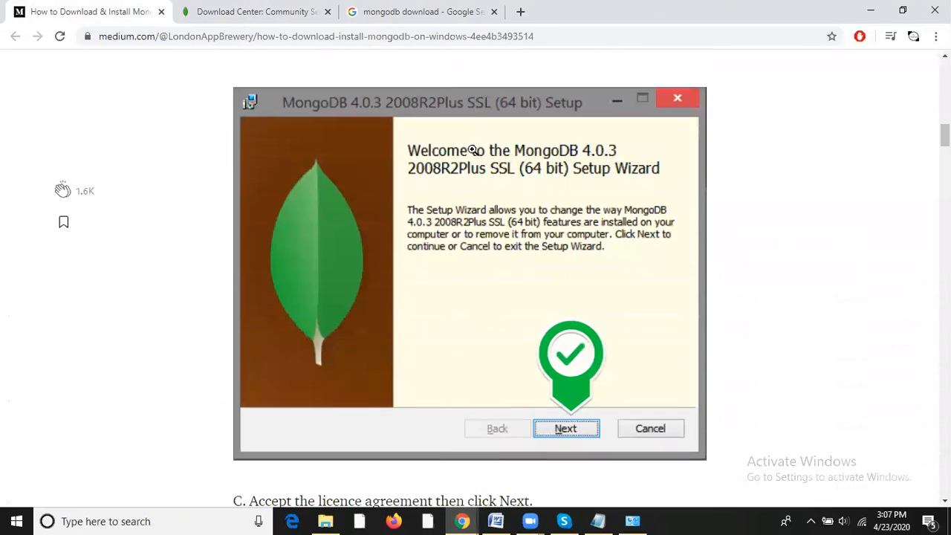
pyautogui.scroll(-6, 526, 388)
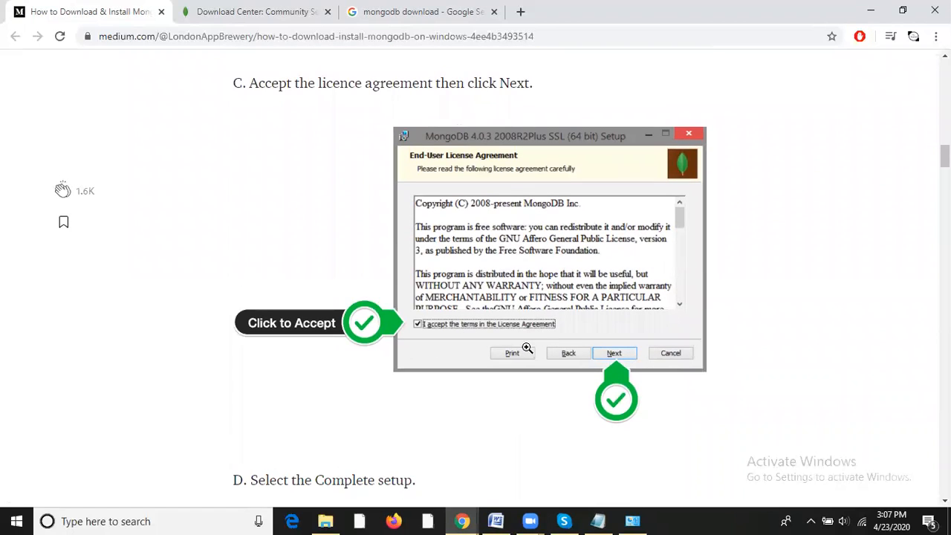
pyautogui.scroll(-6, 616, 372)
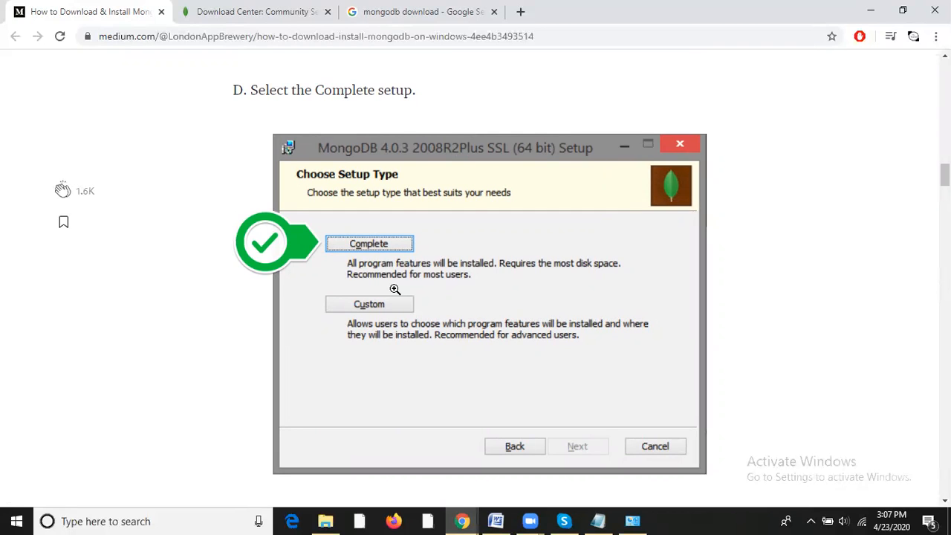
pyautogui.scroll(-5, 395, 289)
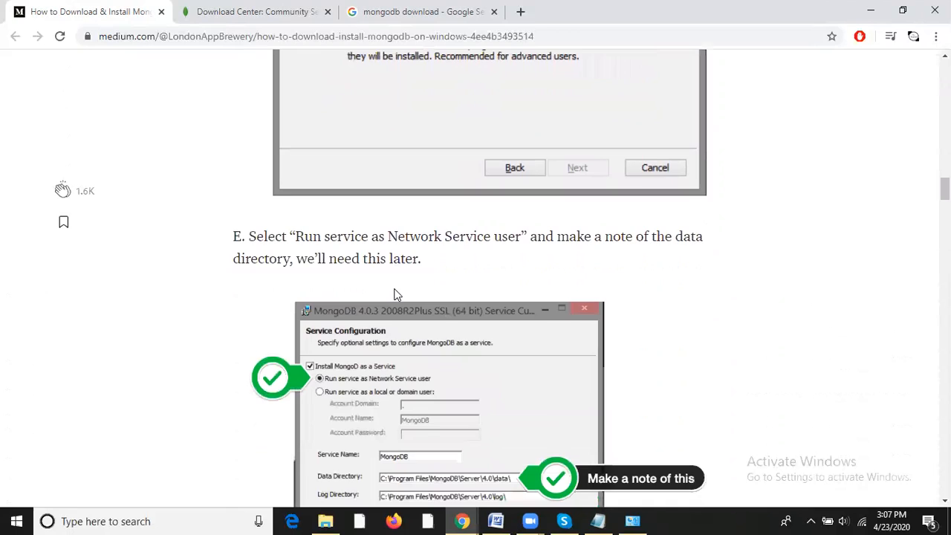
pyautogui.scroll(-1, 395, 289)
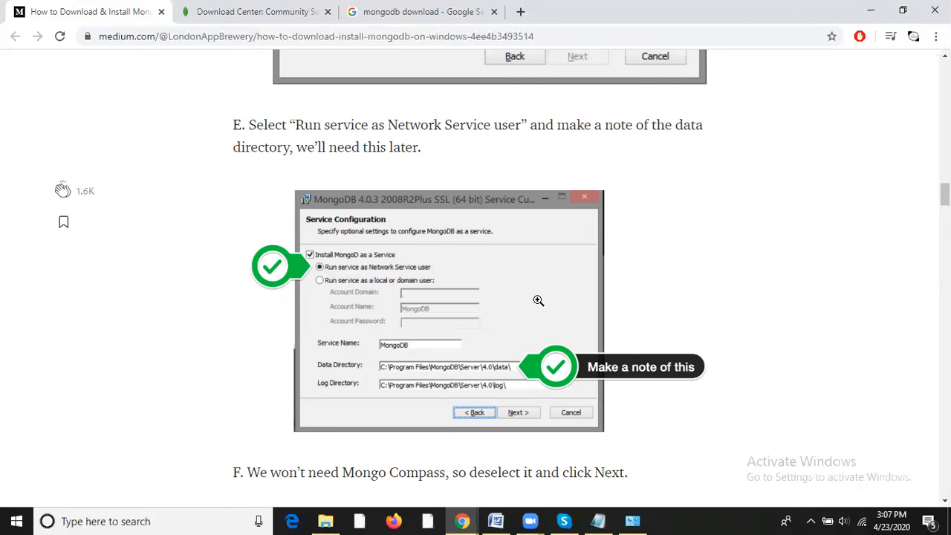
pyautogui.scroll(-5, 539, 300)
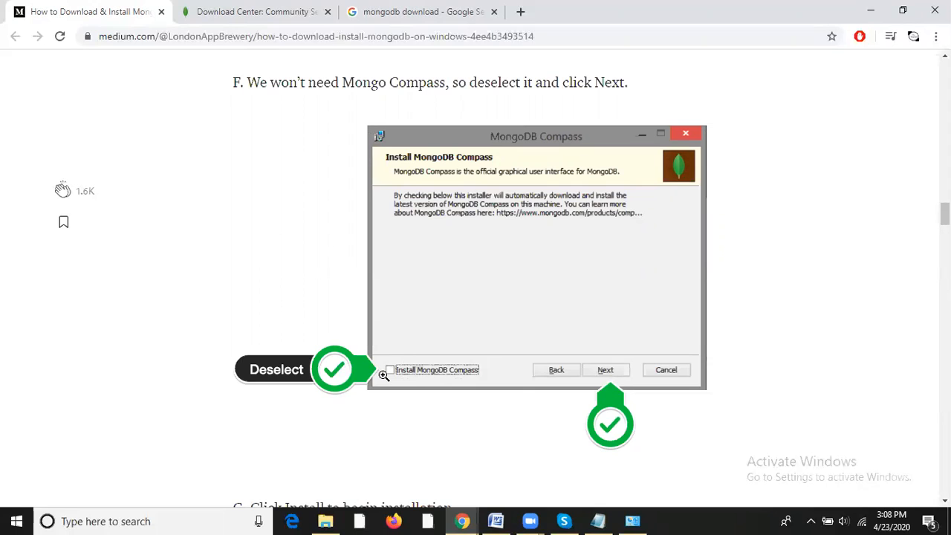
pyautogui.scroll(-4, 383, 375)
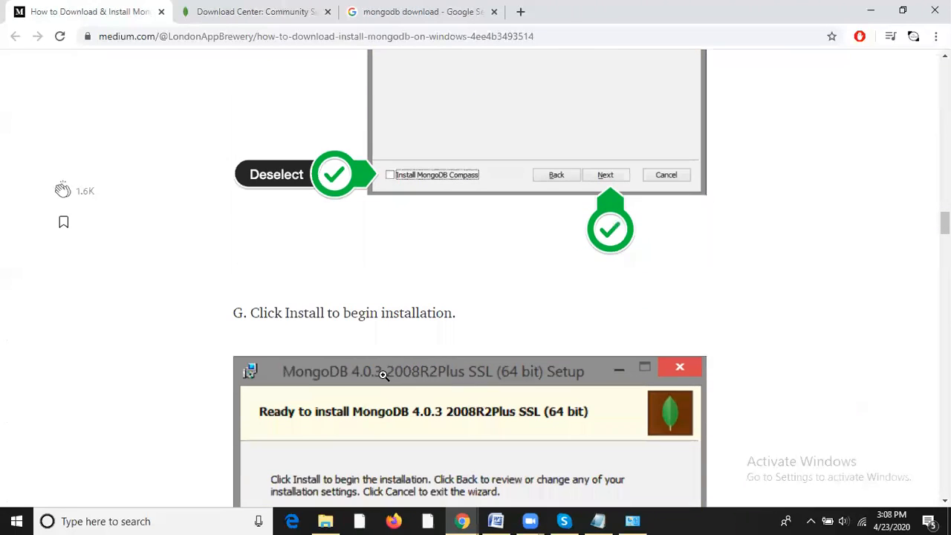
pyautogui.scroll(-3, 383, 376)
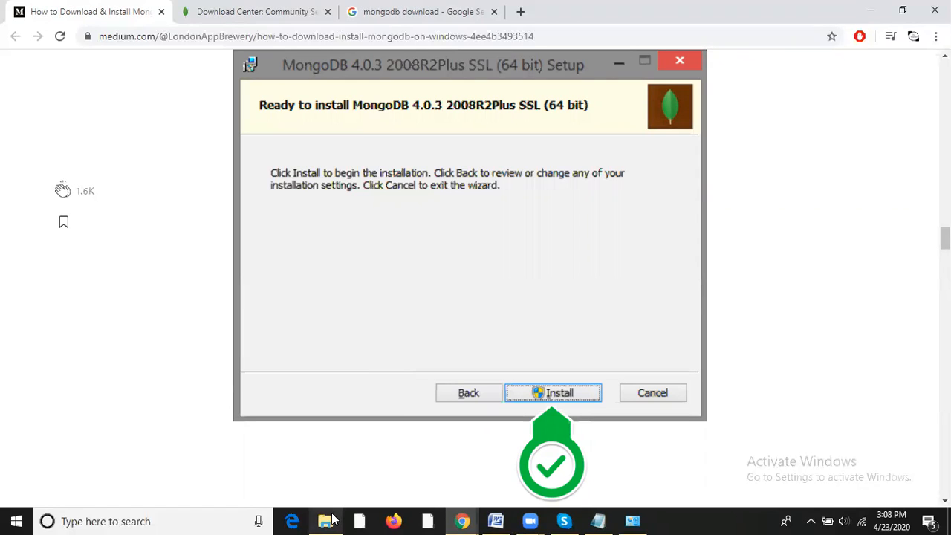
# Step: Switch to File Explorer and open the Program Files folder on Local Disk (C:)
pyautogui.moveTo(332, 519)
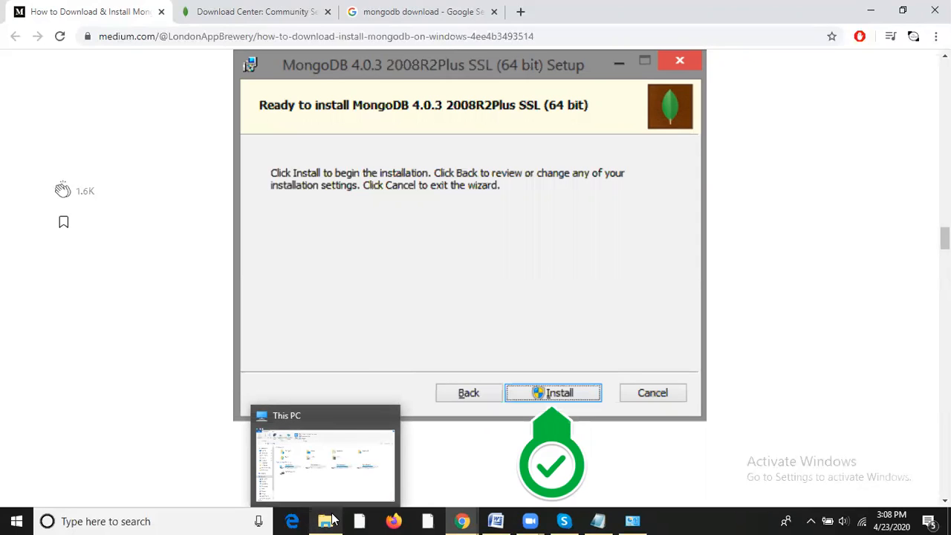
pyautogui.click(328, 485)
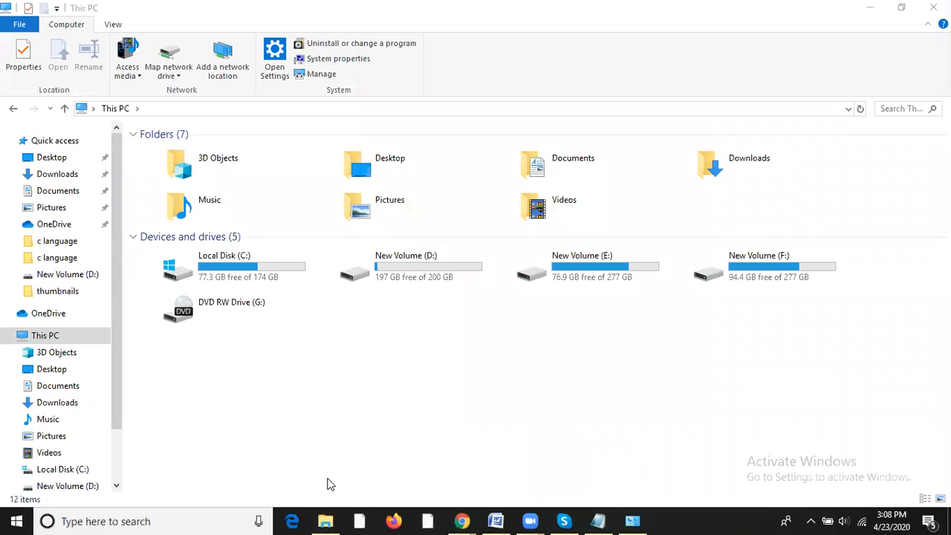
pyautogui.doubleClick(253, 273)
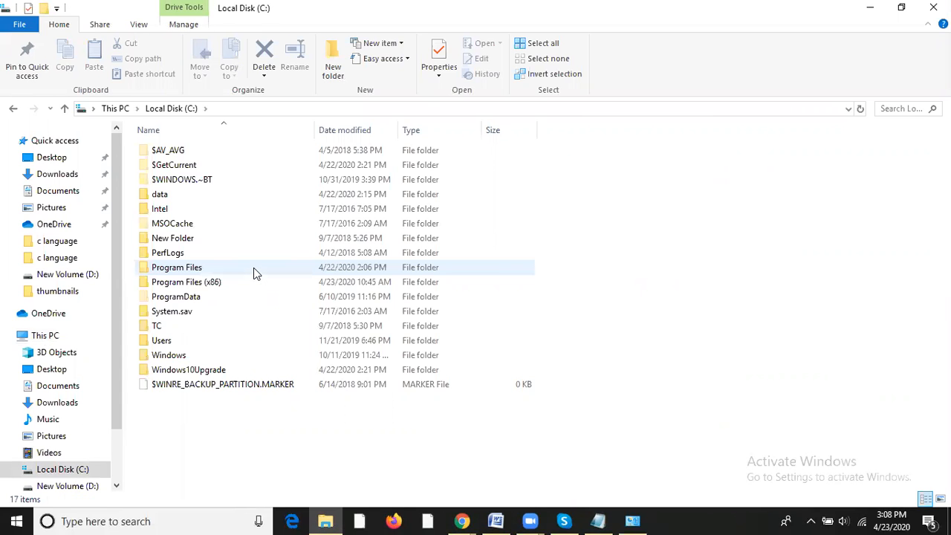
pyautogui.doubleClick(253, 272)
# Step: Find the MongoDB folder within Program Files and open it
pyautogui.press('Down')
pyautogui.press('Down')
pyautogui.press('Down')
pyautogui.press('Down')
pyautogui.press('Down')
pyautogui.press('Down')
pyautogui.press('Down')
pyautogui.press('Down')
pyautogui.press('Down')
pyautogui.press('Down')
pyautogui.press('Down')
pyautogui.press('Down')
pyautogui.press('Down')
pyautogui.press('Down')
pyautogui.press('Down')
pyautogui.press('Down')
pyautogui.press('Down')
pyautogui.press('Down')
pyautogui.press('Down')
pyautogui.press('Down')
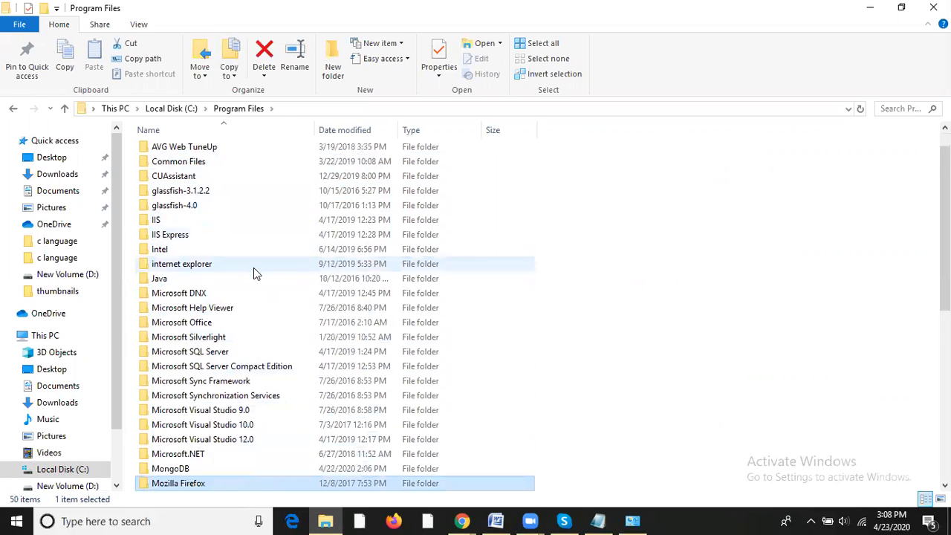
pyautogui.press('Down')
pyautogui.press('Down')
pyautogui.press('Down')
pyautogui.press('Down')
pyautogui.click(176, 414)
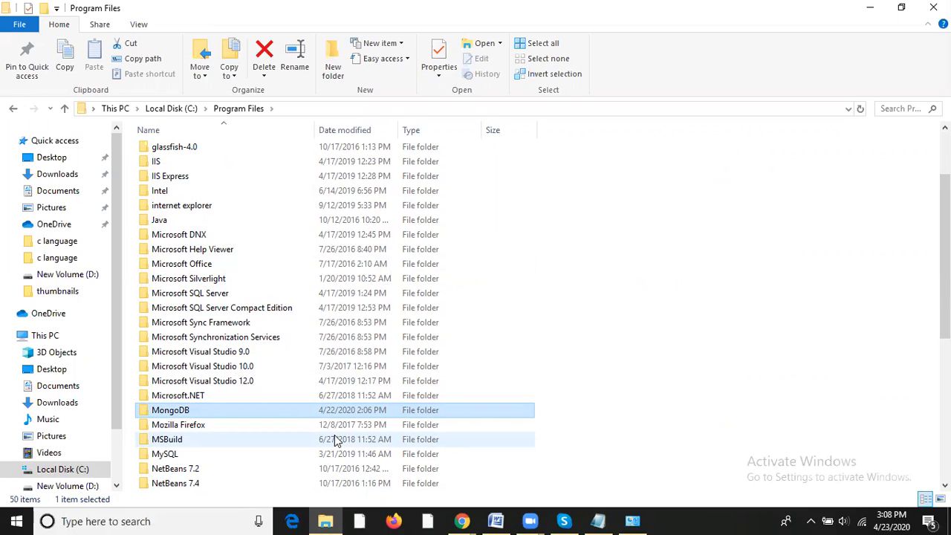
pyautogui.doubleClick(185, 416)
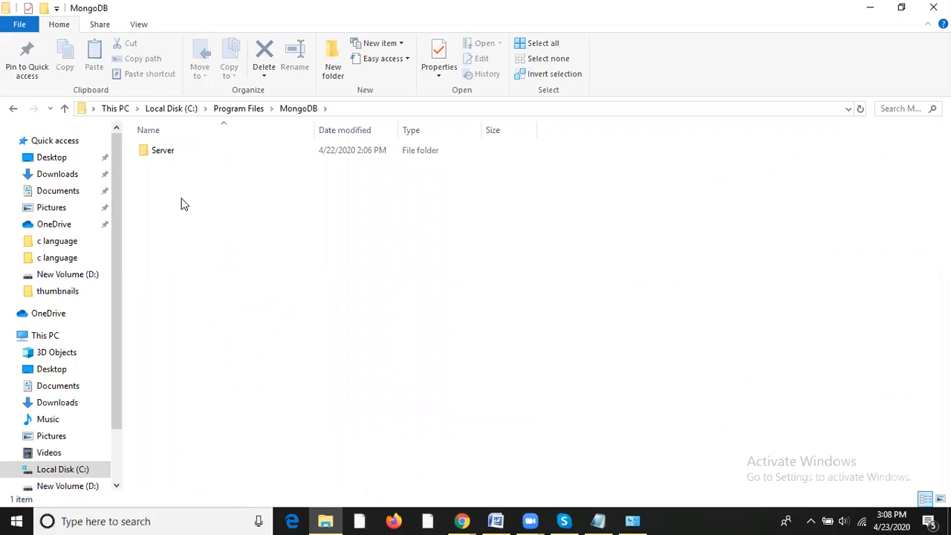
# Step: Open the bin folder of the MongoDB installation under Server\4.2
pyautogui.doubleClick(183, 157)
pyautogui.doubleClick(182, 152)
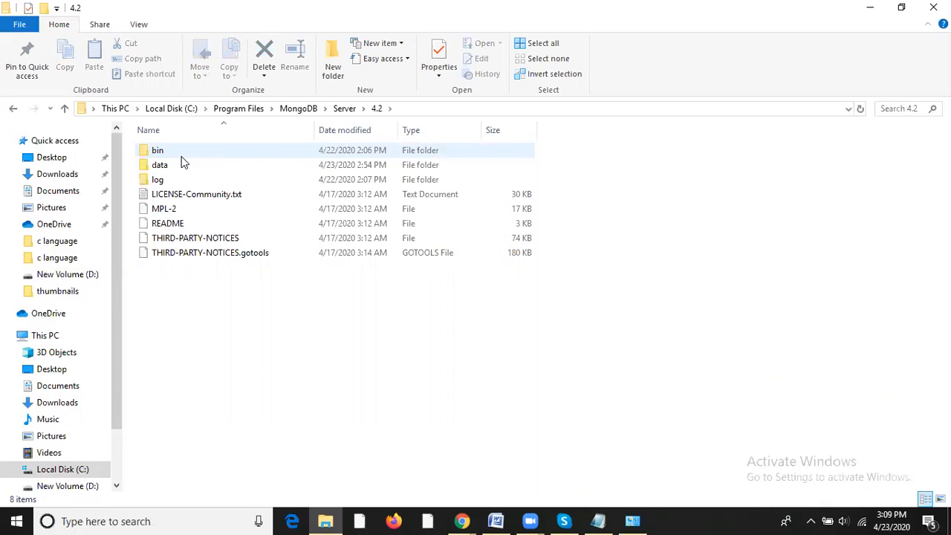
pyautogui.click(181, 156)
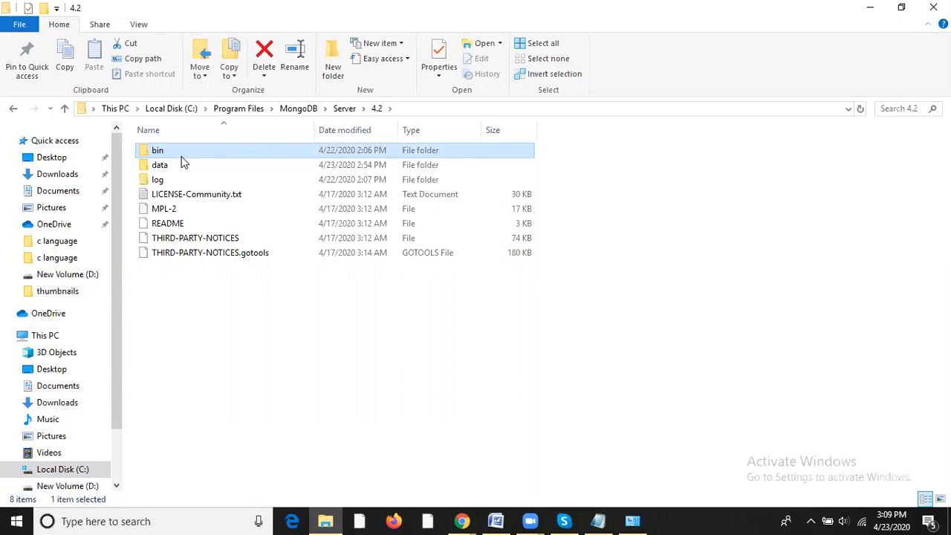
pyautogui.doubleClick(181, 157)
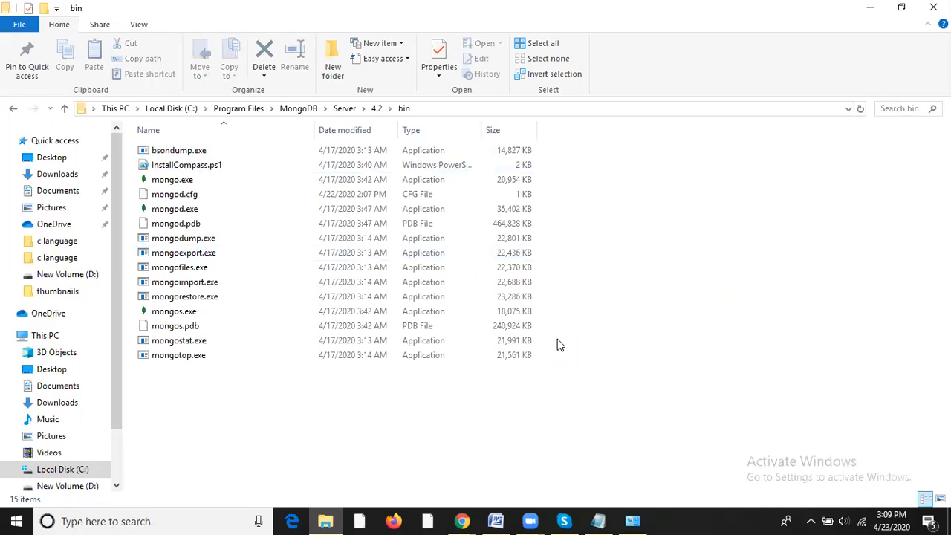
# Step: Point out the mongo.exe and mongod.exe applications in the bin folder by selecting each one
pyautogui.click(178, 186)
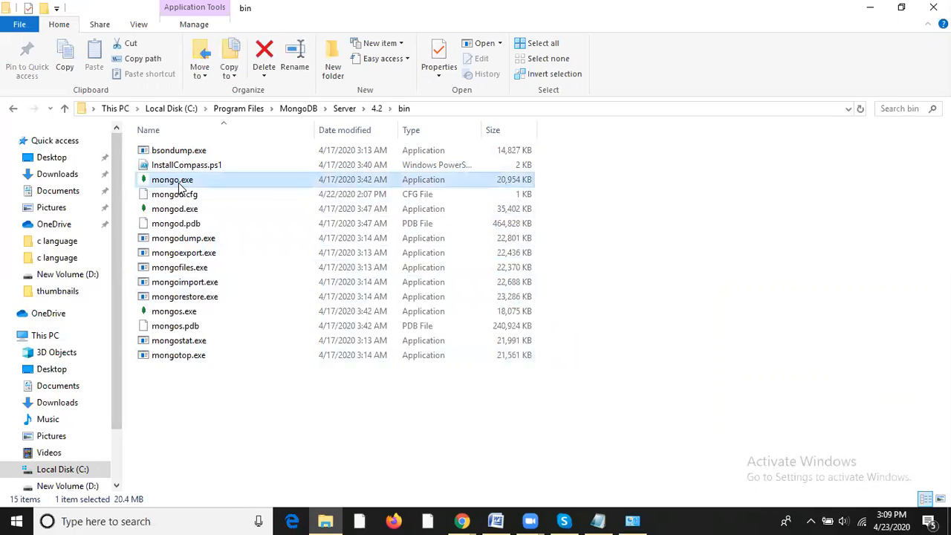
pyautogui.click(192, 212)
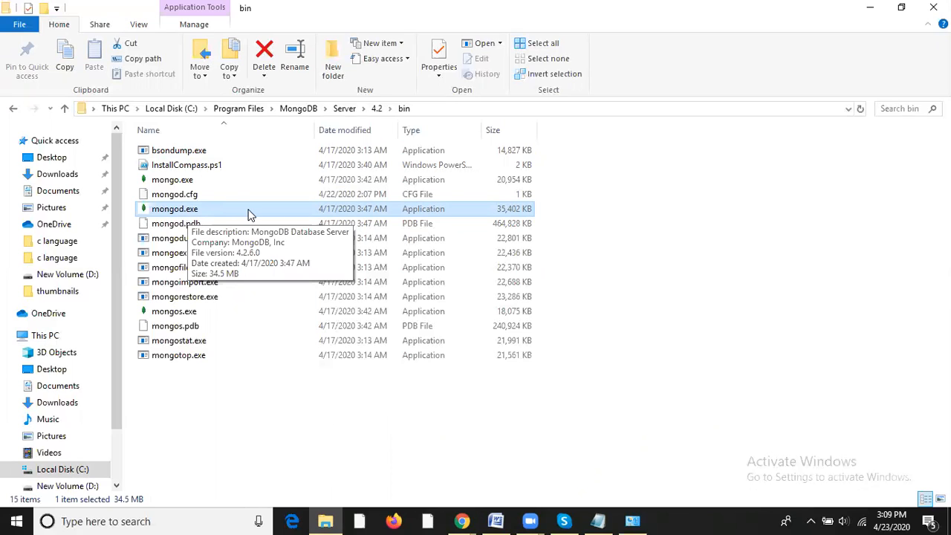
pyautogui.click(196, 181)
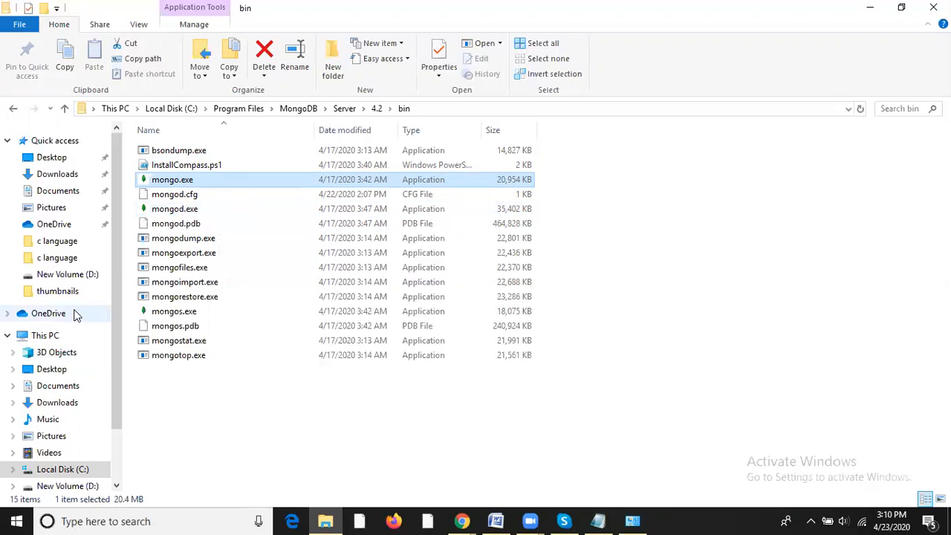
# Step: Return to the root of Local Disk (C:), select the data folder and show the option for creating a new folder there
pyautogui.click(64, 469)
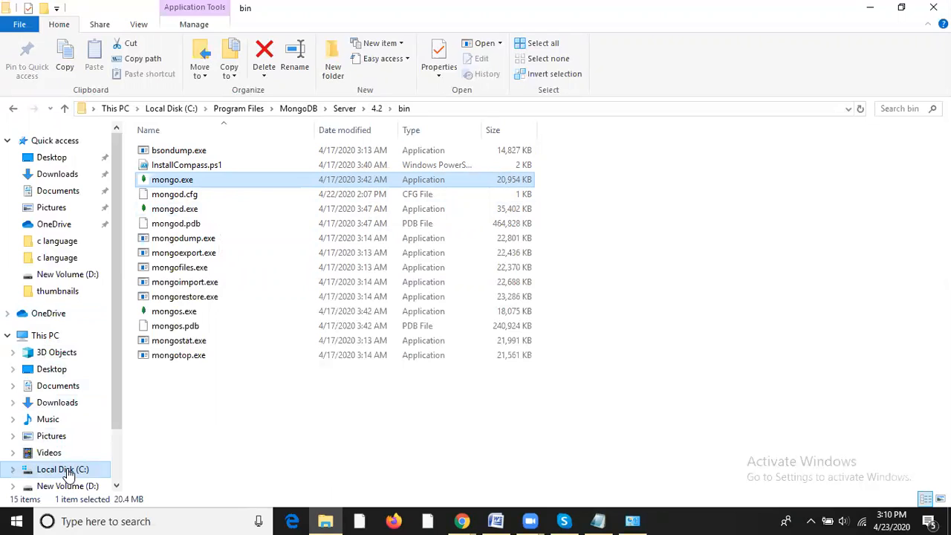
pyautogui.click(651, 250)
pyautogui.click(174, 194)
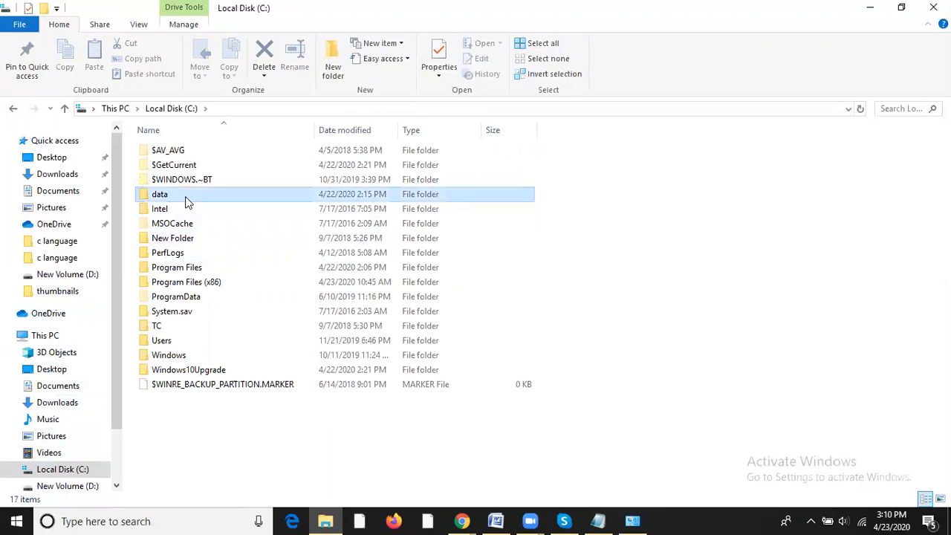
pyautogui.rightClick(720, 216)
pyautogui.moveTo(731, 382)
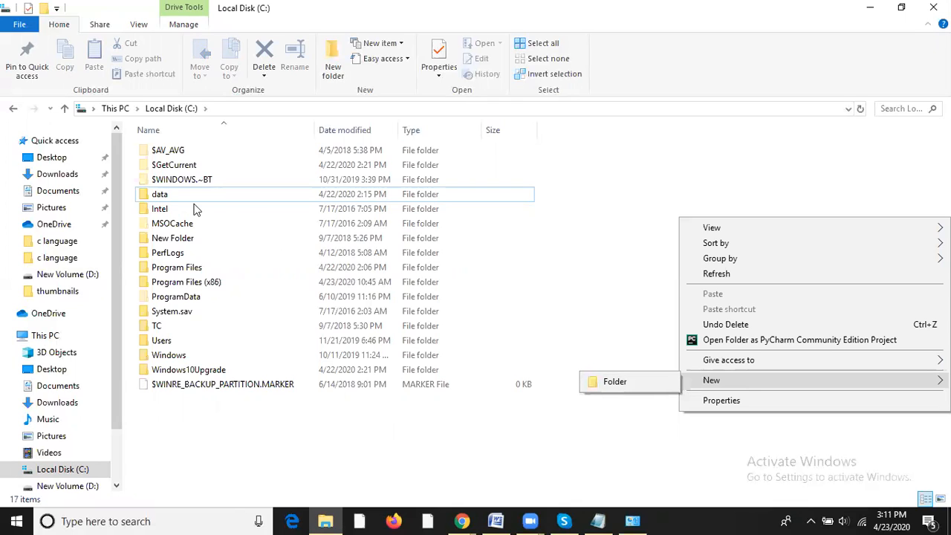
# Step: Open the data folder on Local Disk (C:) and select the db folder inside it
pyautogui.click(171, 201)
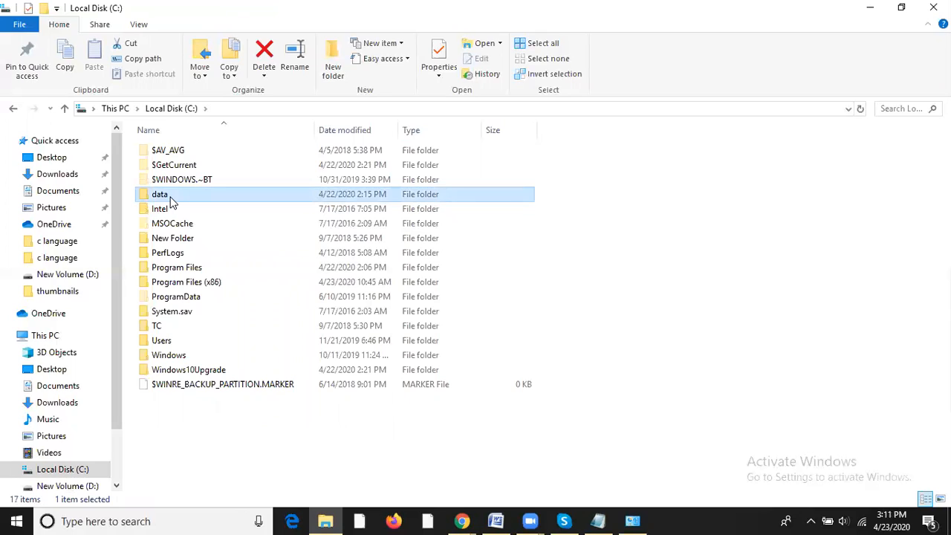
pyautogui.doubleClick(171, 198)
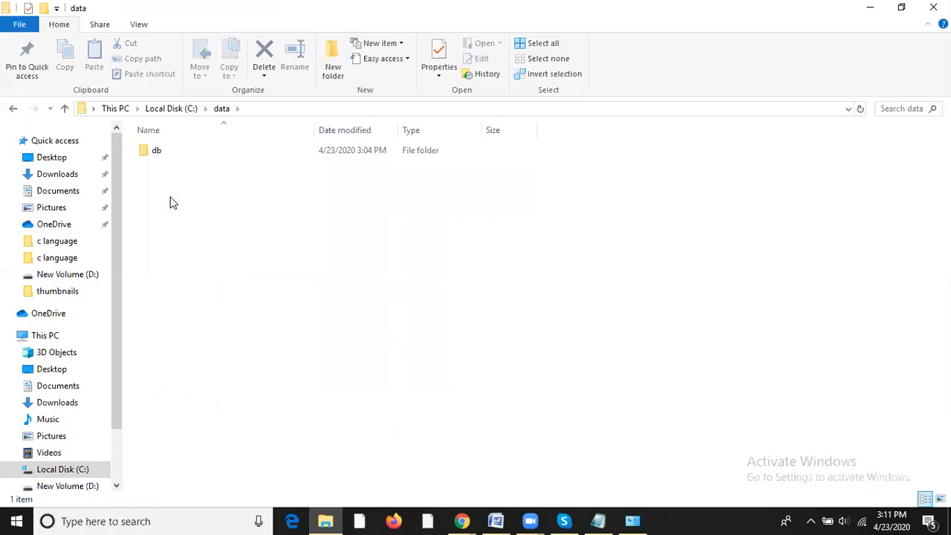
pyautogui.click(159, 155)
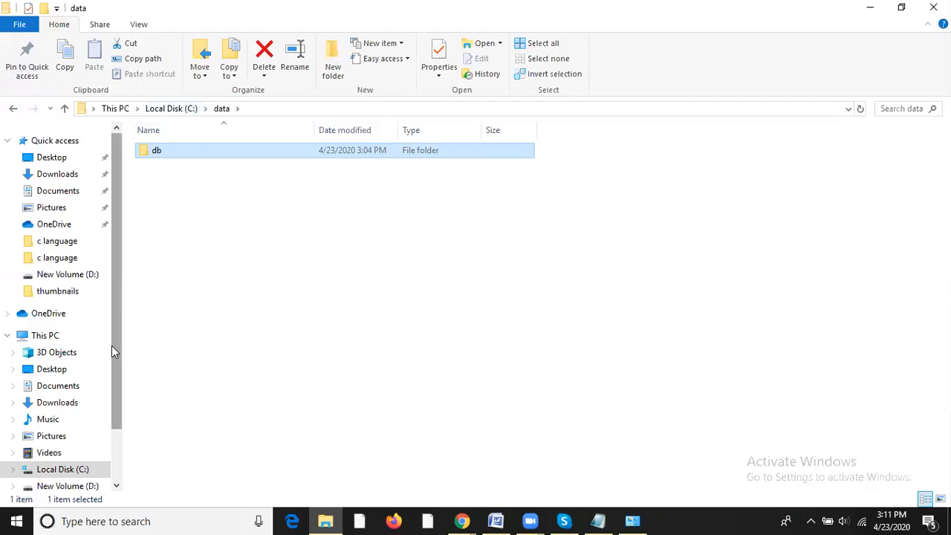
# Step: Open the MongoDB folder inside Program Files on Local Disk (C:)
pyautogui.moveTo(115, 347); pyautogui.dragTo(113, 389)
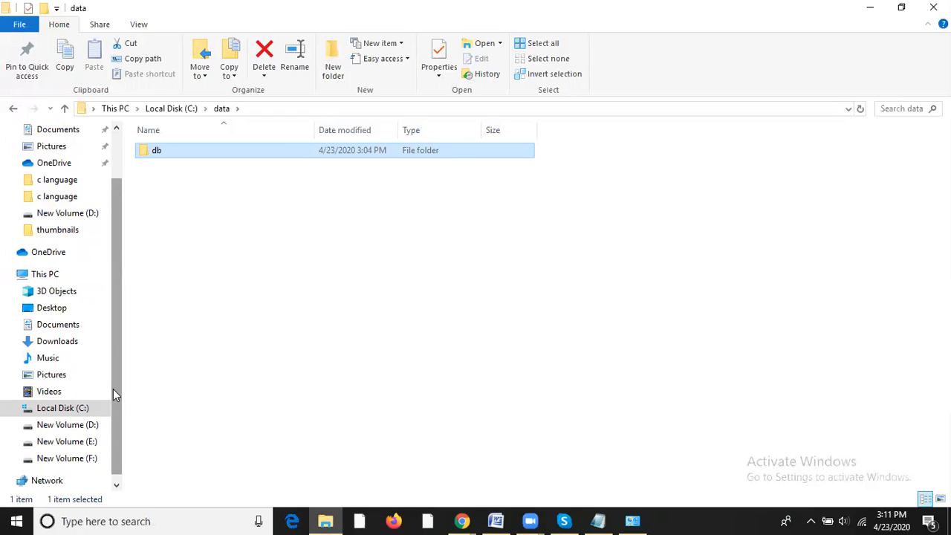
pyautogui.click(71, 410)
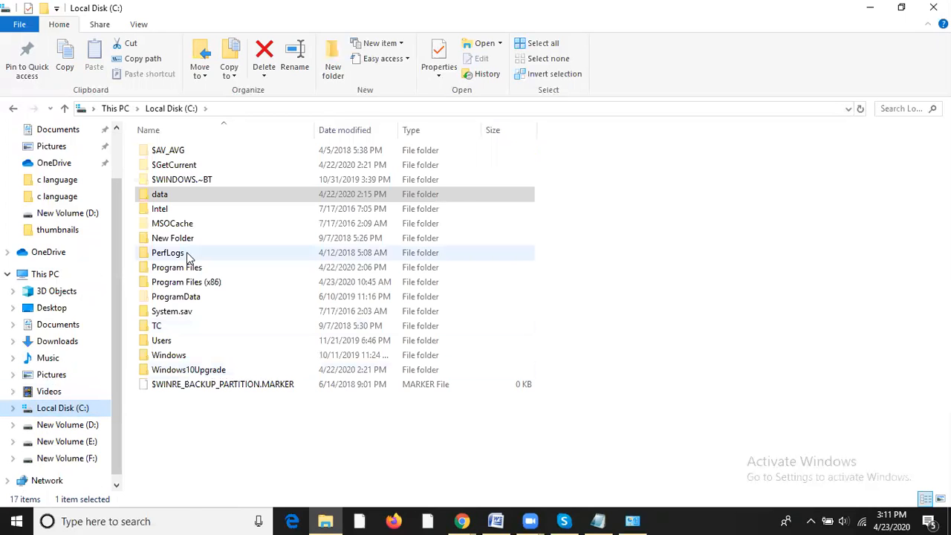
pyautogui.doubleClick(199, 269)
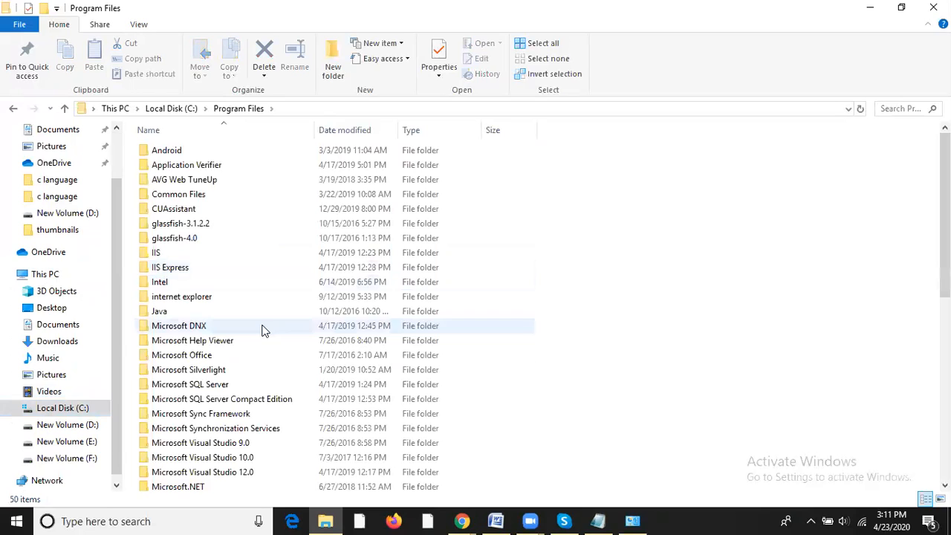
pyautogui.press('Down')
pyautogui.press('Down')
pyautogui.press('Down')
pyautogui.press('Down')
pyautogui.press('Down')
pyautogui.press('Down')
pyautogui.press('Down')
pyautogui.press('Down')
pyautogui.press('Down')
pyautogui.press('Down')
pyautogui.press('Down')
pyautogui.press('Down')
pyautogui.press('Down')
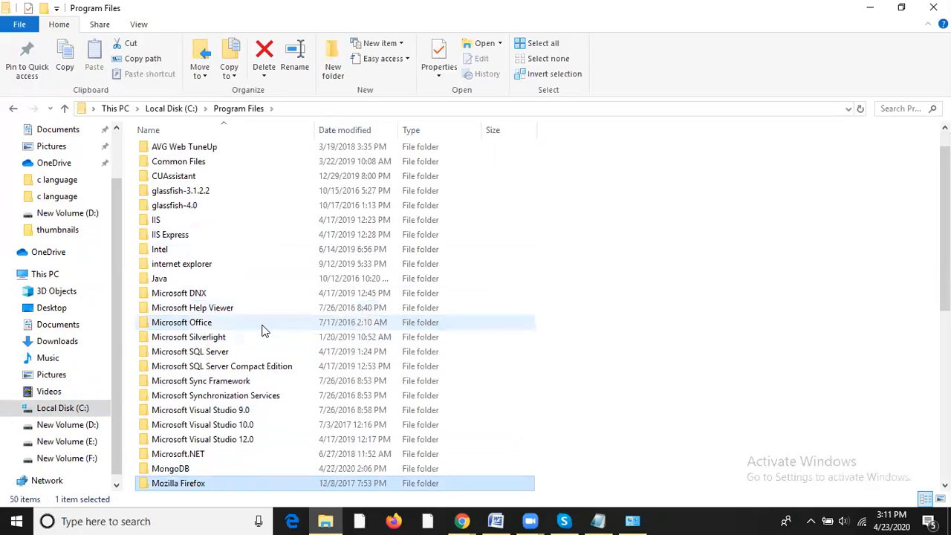
pyautogui.press('Up')
pyautogui.press('Return')
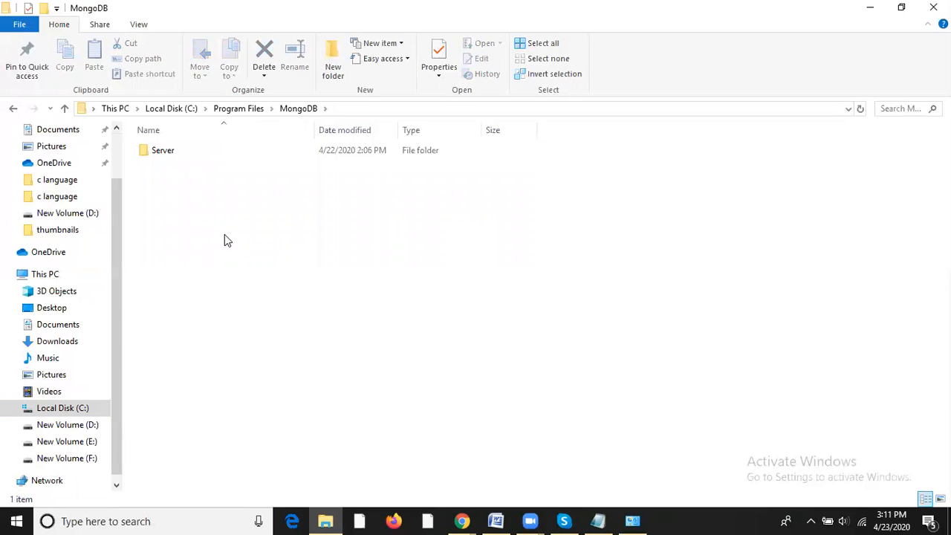
# Step: Open the bin folder under Server\4.2 and select its full path C:\Program Files\MongoDB\Server\4.2\bin
pyautogui.click(181, 146)
pyautogui.doubleClick(181, 146)
pyautogui.click(181, 146)
pyautogui.doubleClick(181, 146)
pyautogui.click(182, 146)
pyautogui.doubleClick(181, 146)
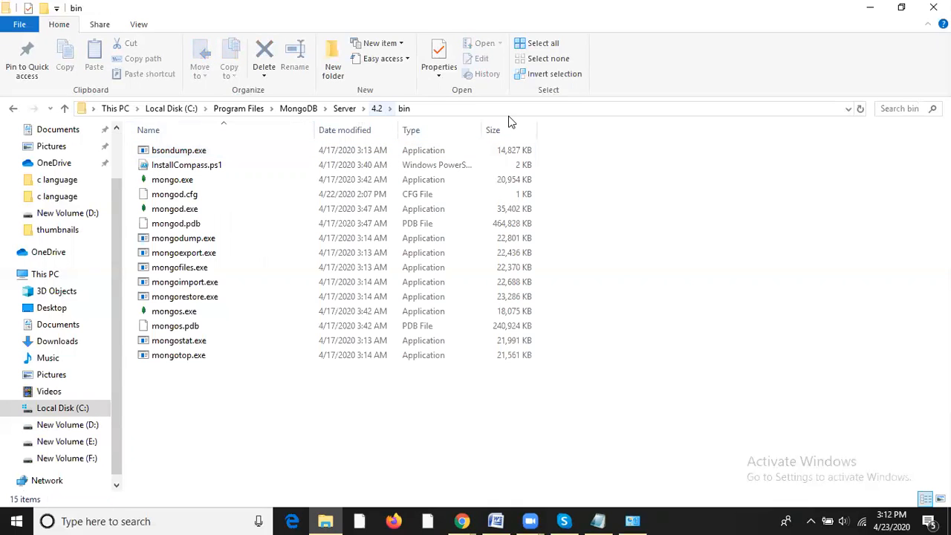
pyautogui.click(429, 109)
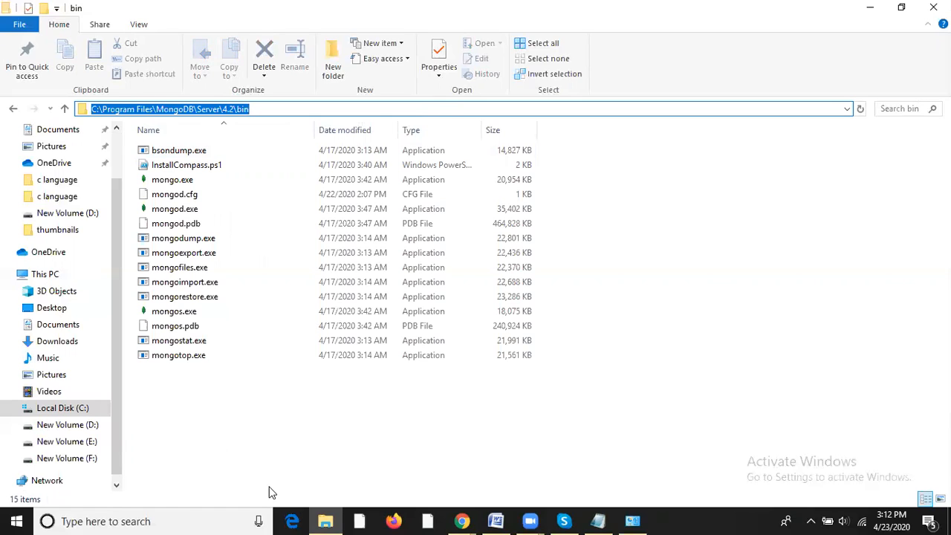
# Step: Open the system variable Path for editing in the Environment Variables of This PC's advanced system settings
pyautogui.rightClick(55, 274)
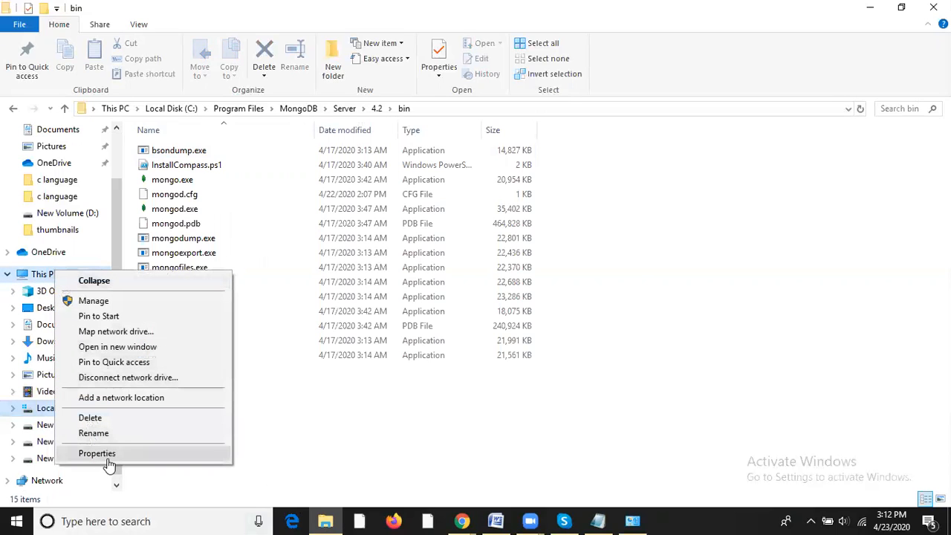
pyautogui.click(107, 454)
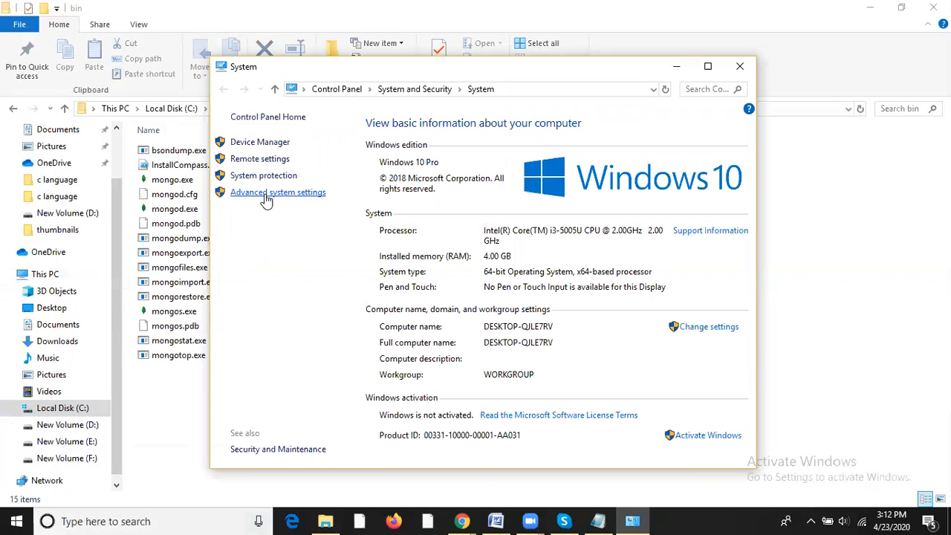
pyautogui.click(265, 198)
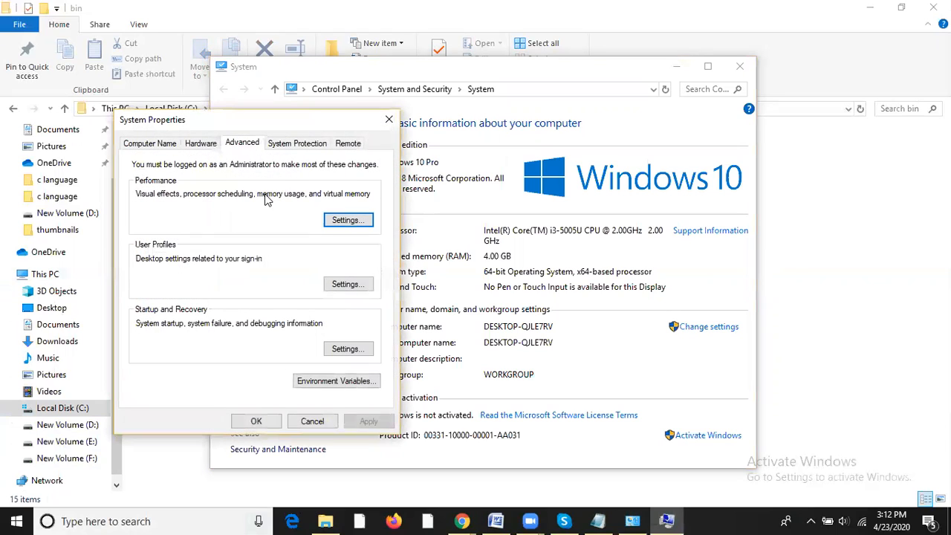
pyautogui.click(341, 381)
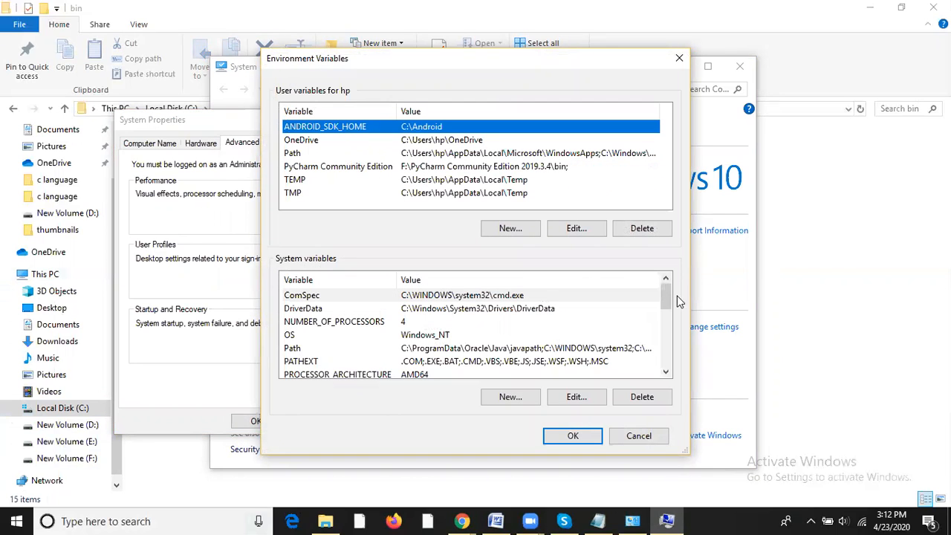
pyautogui.click(298, 350)
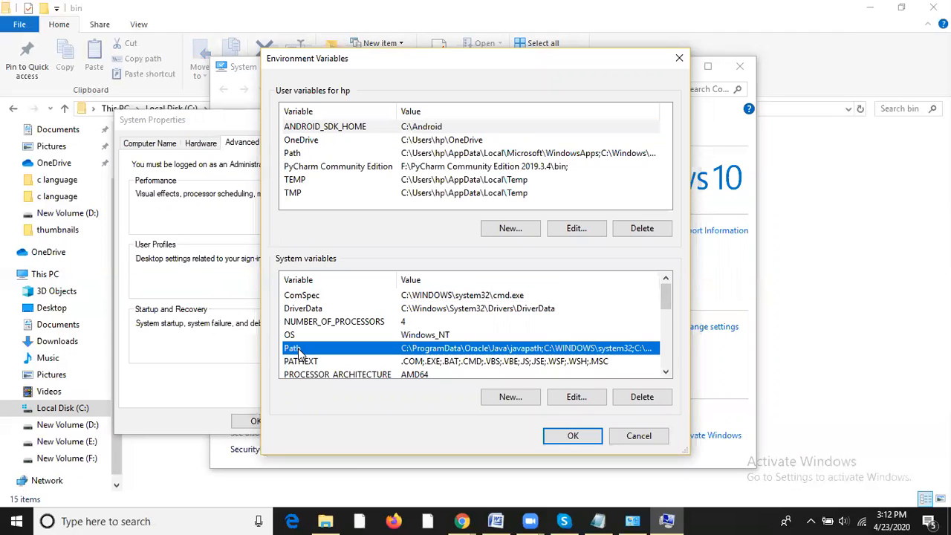
pyautogui.click(576, 397)
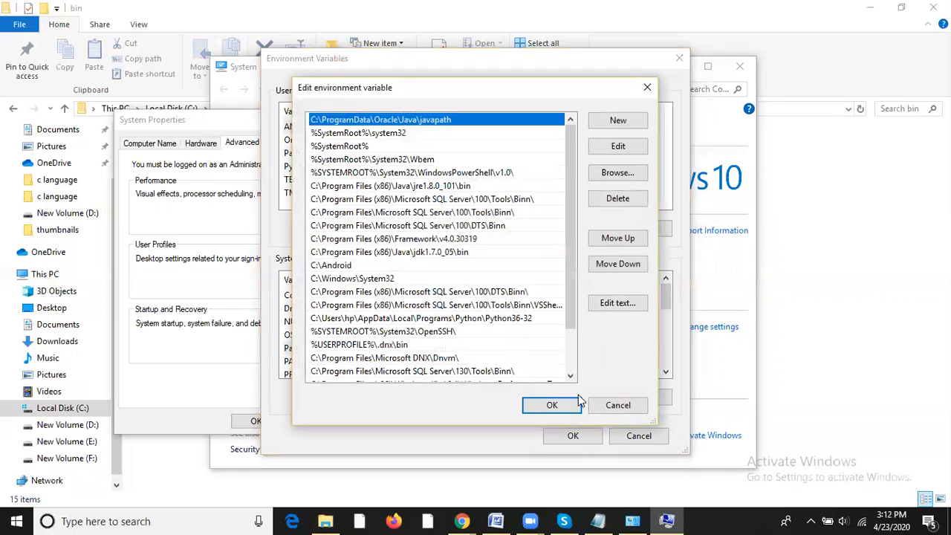
# Step: Check Path for the MongoDB bin folder entry, show how a new entry is added, and leave the system settings without saving it
pyautogui.click(614, 149)
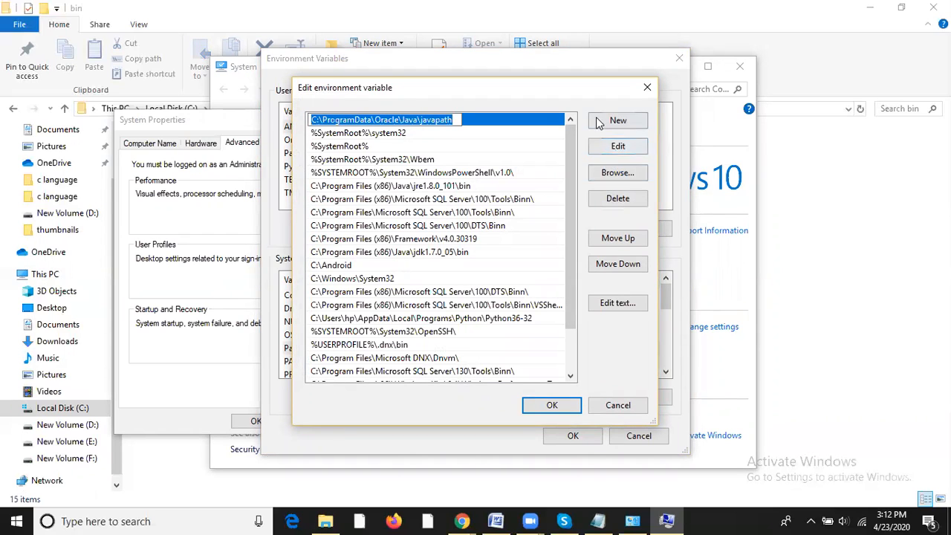
pyautogui.moveTo(571, 177); pyautogui.dragTo(565, 304)
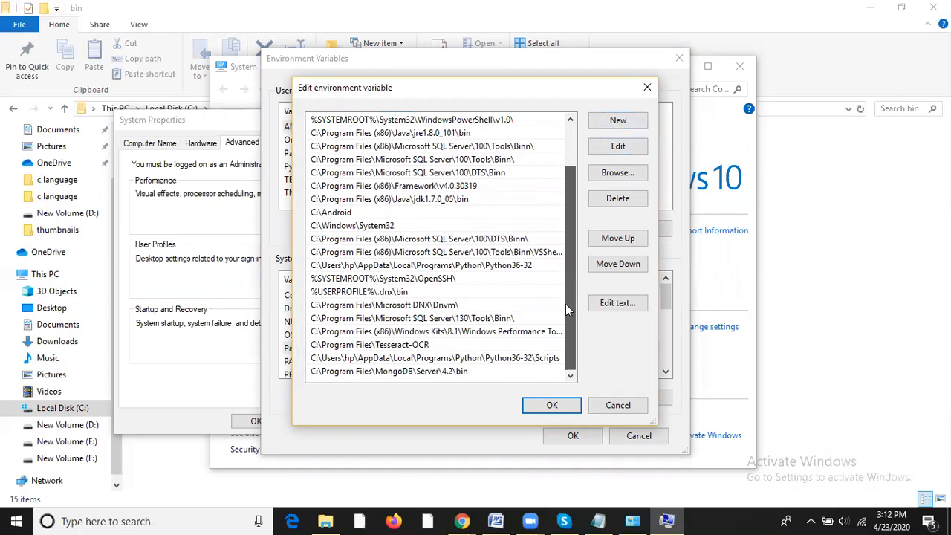
pyautogui.click(502, 371)
pyautogui.click(614, 123)
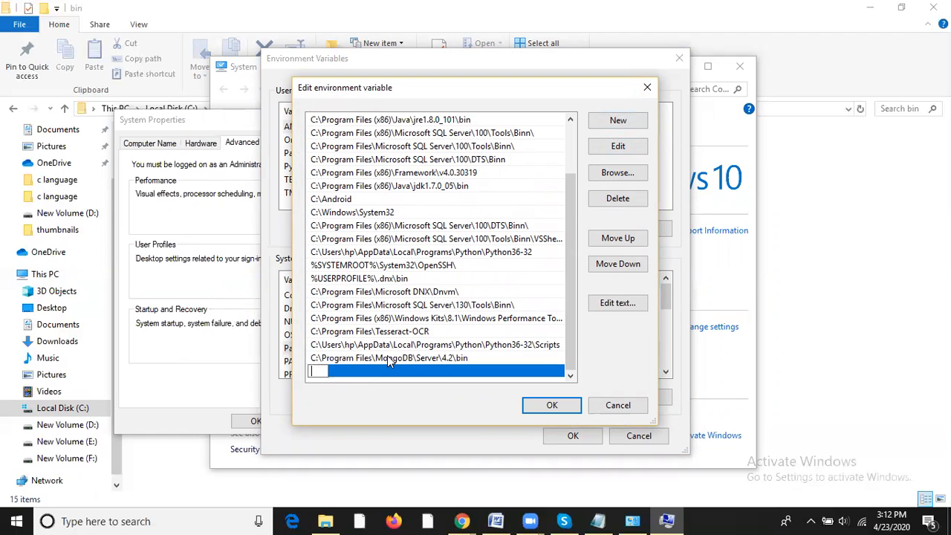
pyautogui.click(628, 405)
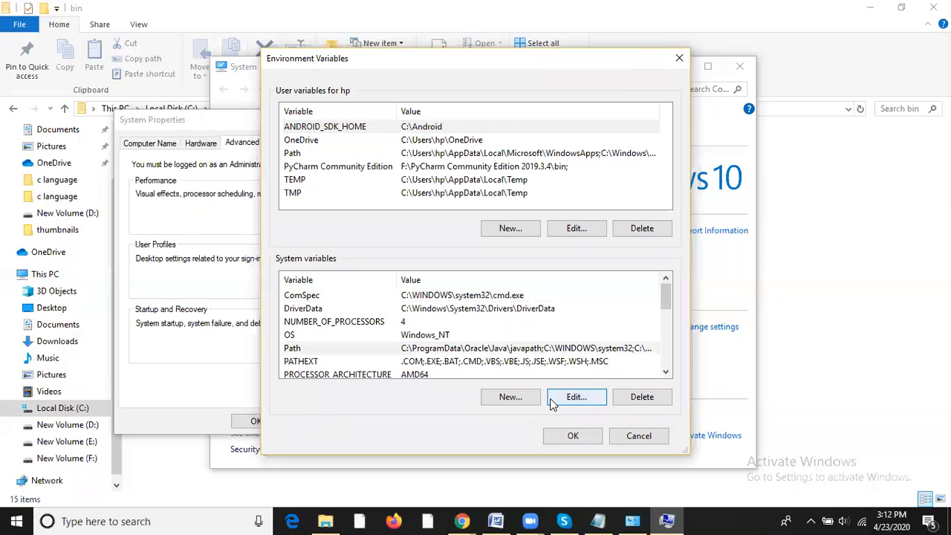
pyautogui.click(584, 438)
pyautogui.click(255, 422)
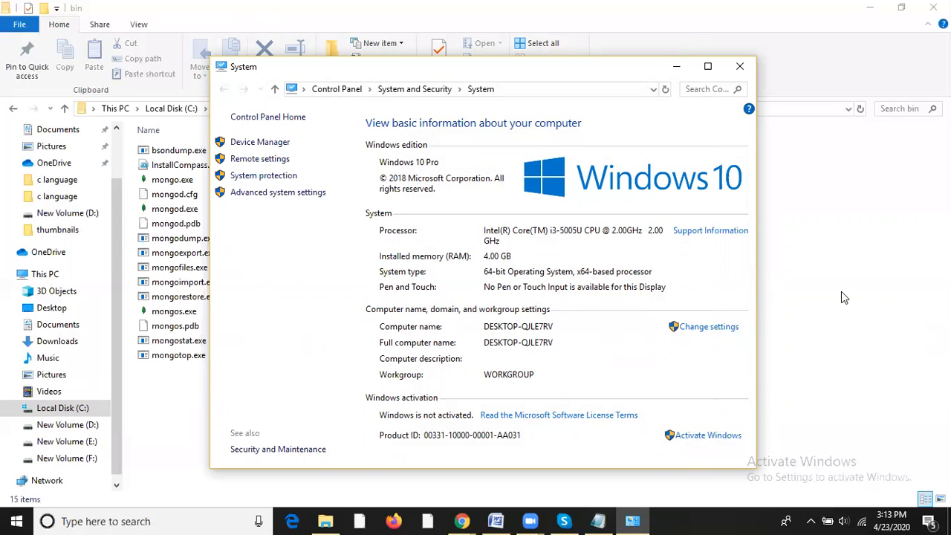
pyautogui.hotkey('alt', 'F4')
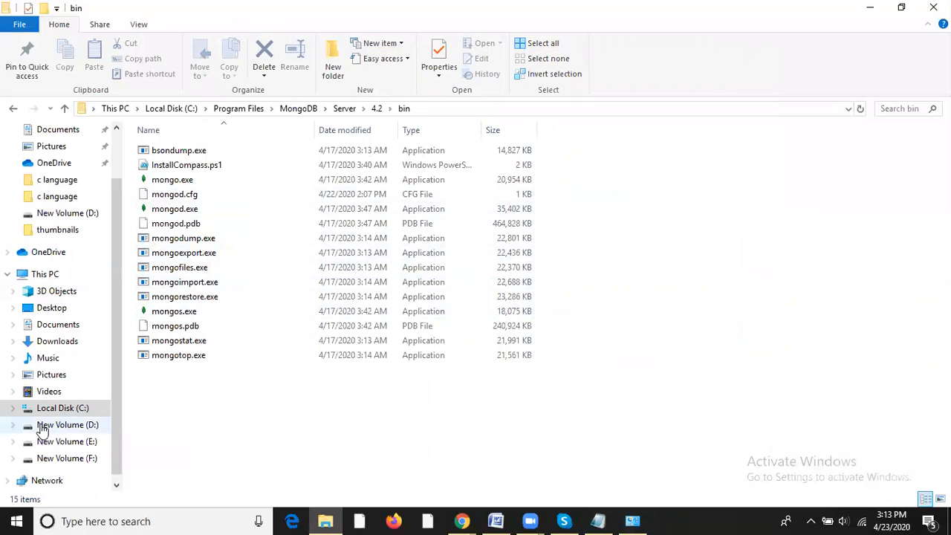
# Step: Open Command Prompt and start the MongoDB server by running mongod.exe
pyautogui.click(117, 521)
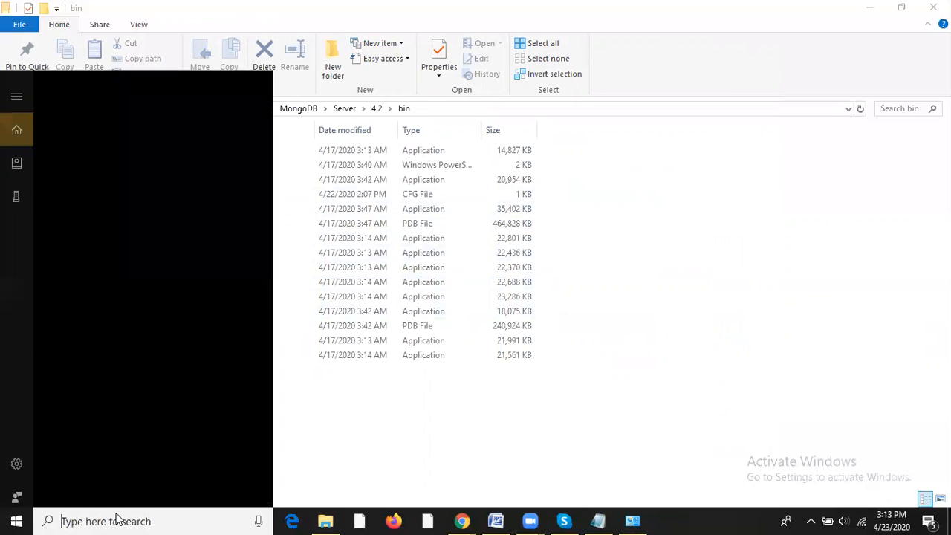
pyautogui.write('cmd')
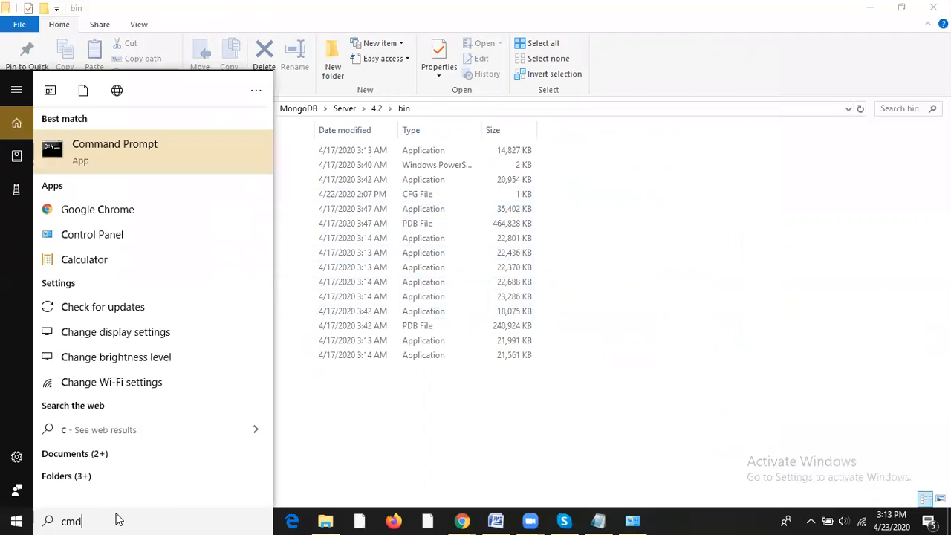
pyautogui.press('Return')
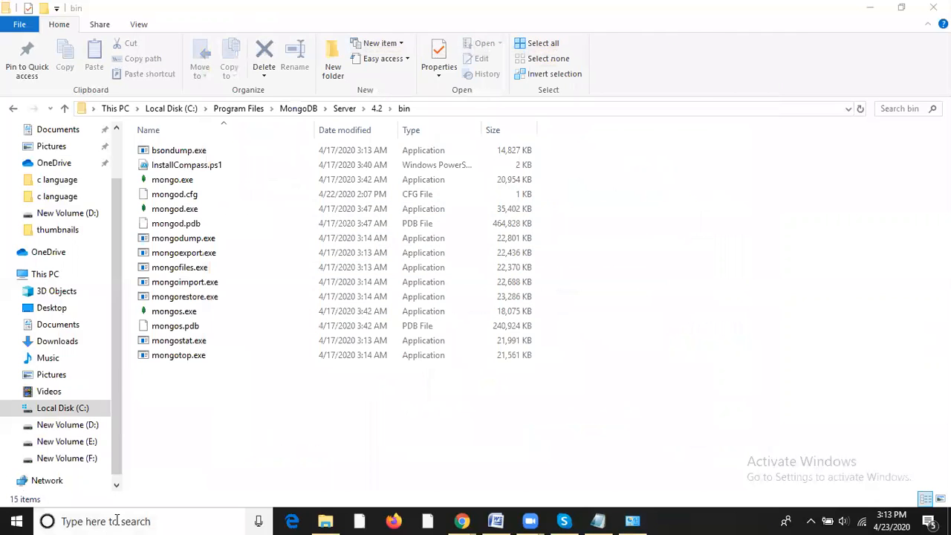
pyautogui.write('mon')
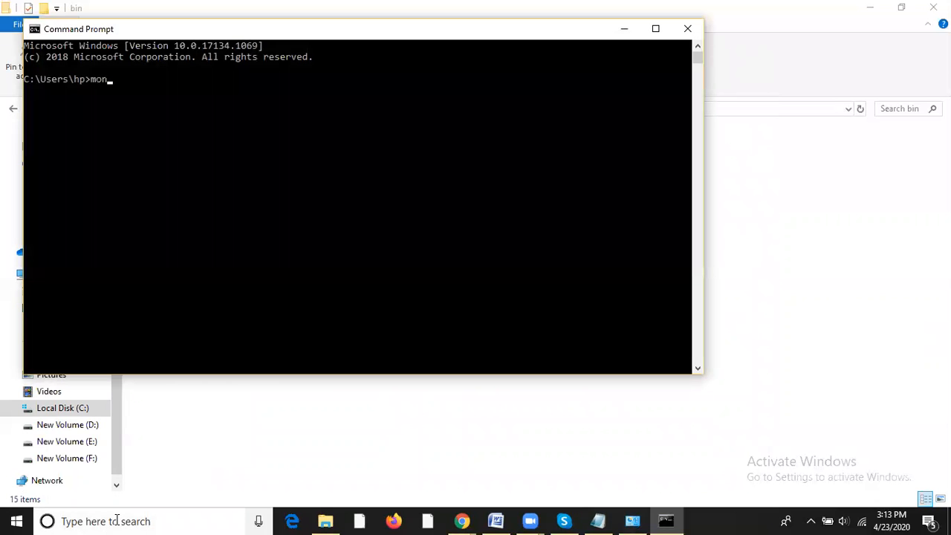
pyautogui.write('god.exe')
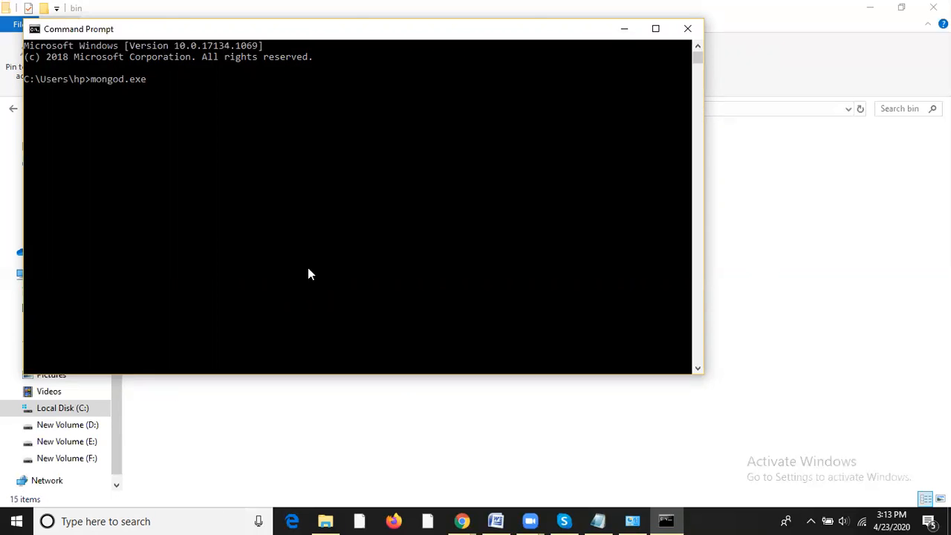
pyautogui.press('Return')
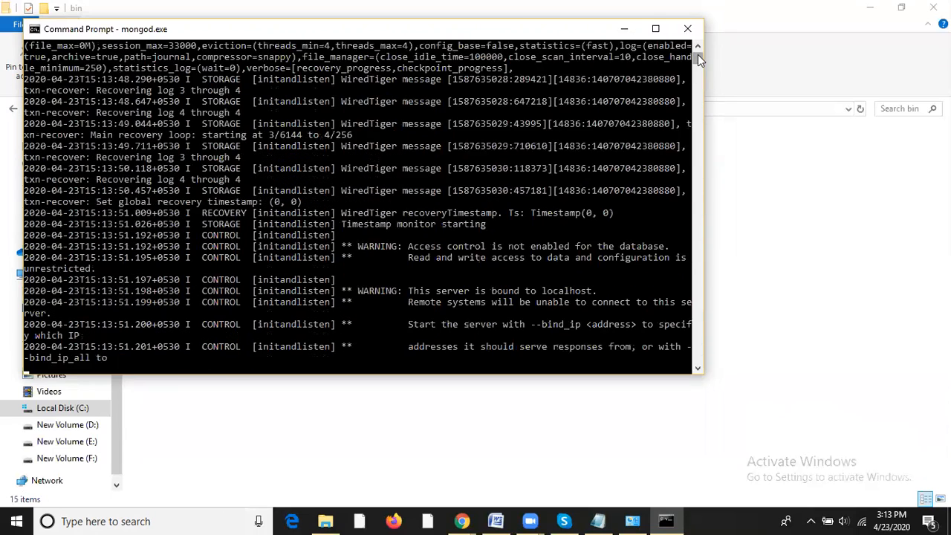
# Step: Open a second Command Prompt window, leaving the one running mongod.exe open
pyautogui.click(778, 214)
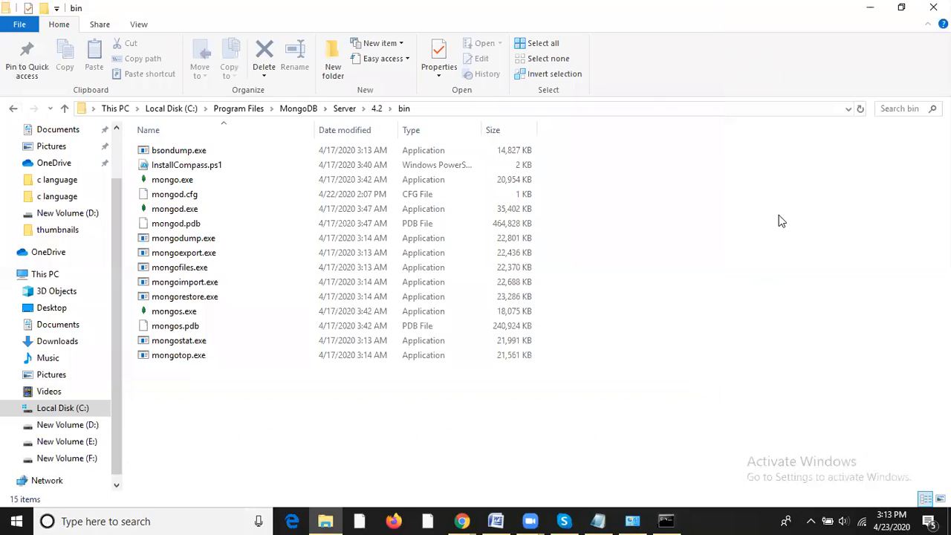
pyautogui.click(160, 520)
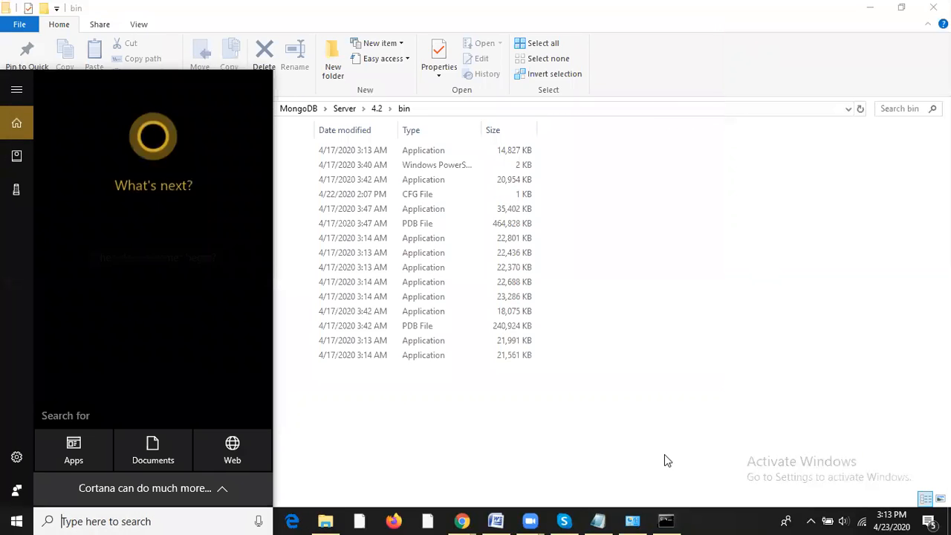
pyautogui.write('cmd')
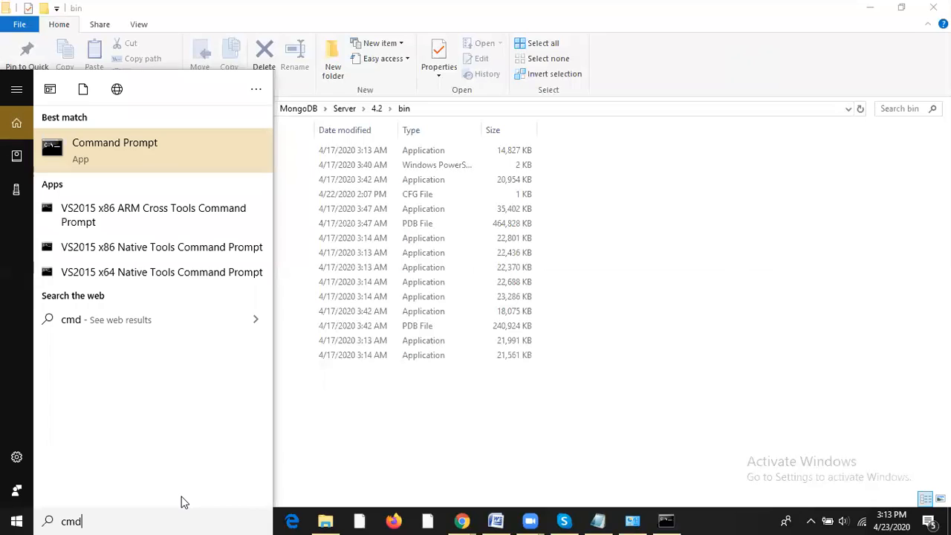
pyautogui.press('Return')
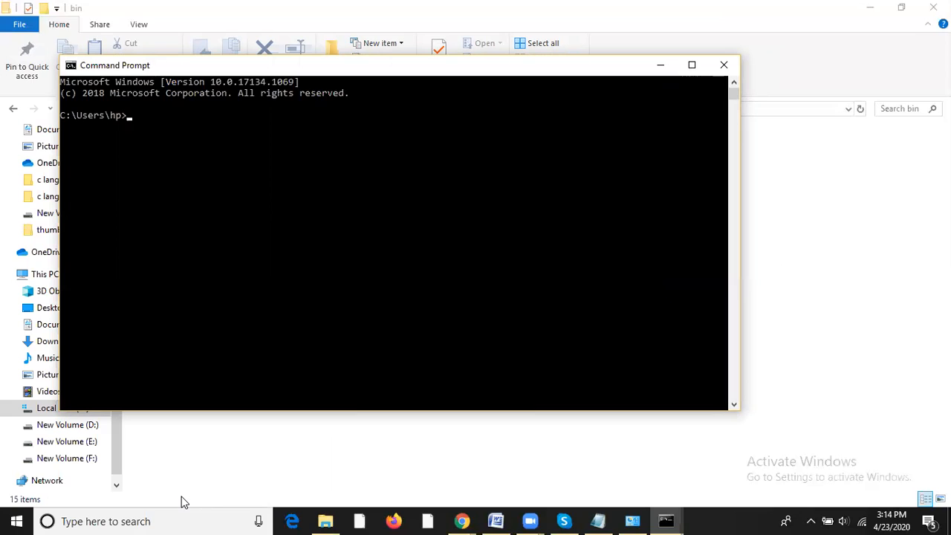
# Step: Start the MongoDB shell with mongo.exe and run db to display the current database
pyautogui.write('mongo.exe')
pyautogui.press('Return')
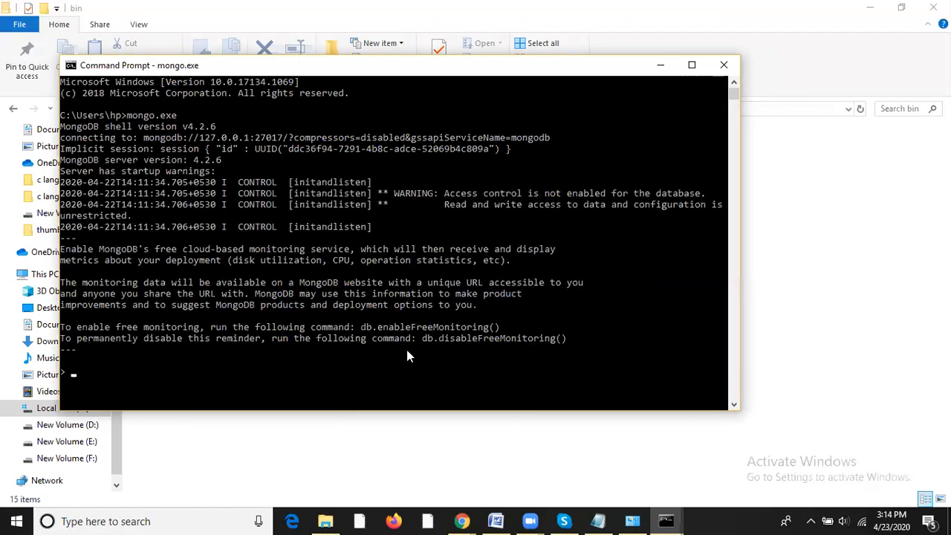
pyautogui.write('db')
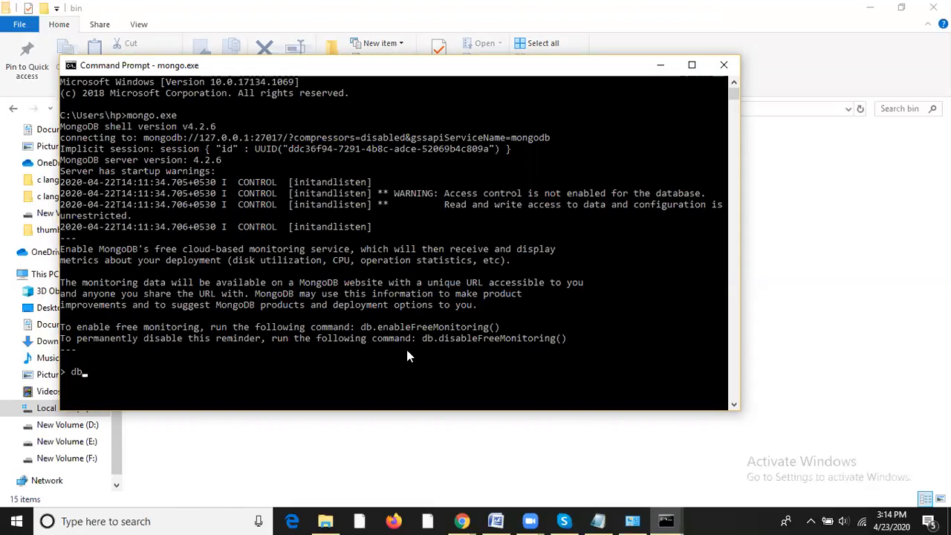
pyautogui.press('Return')
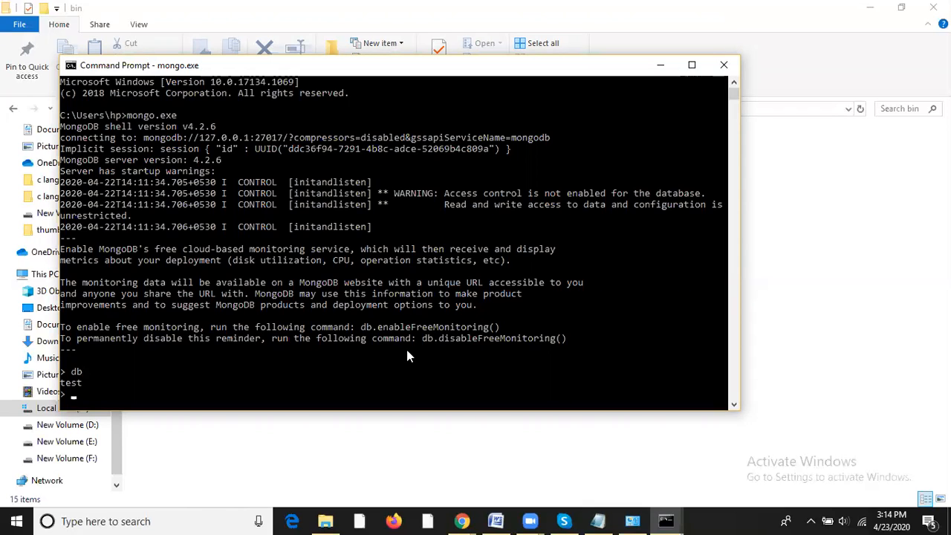